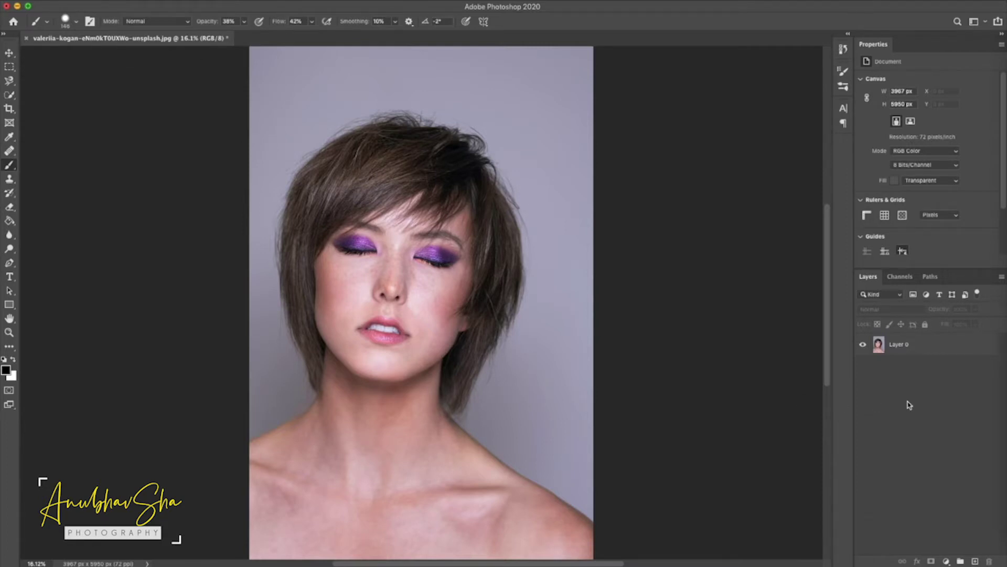
# Duplicate Layer 0, rename the copy "Model", and hide the original layer
pyautogui.click(933, 355)
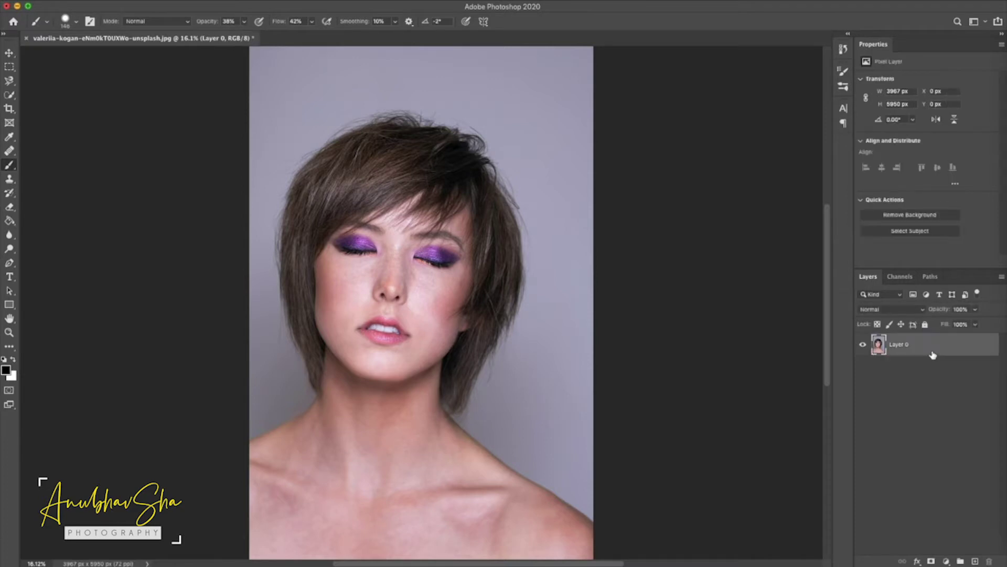
pyautogui.press('super+j')
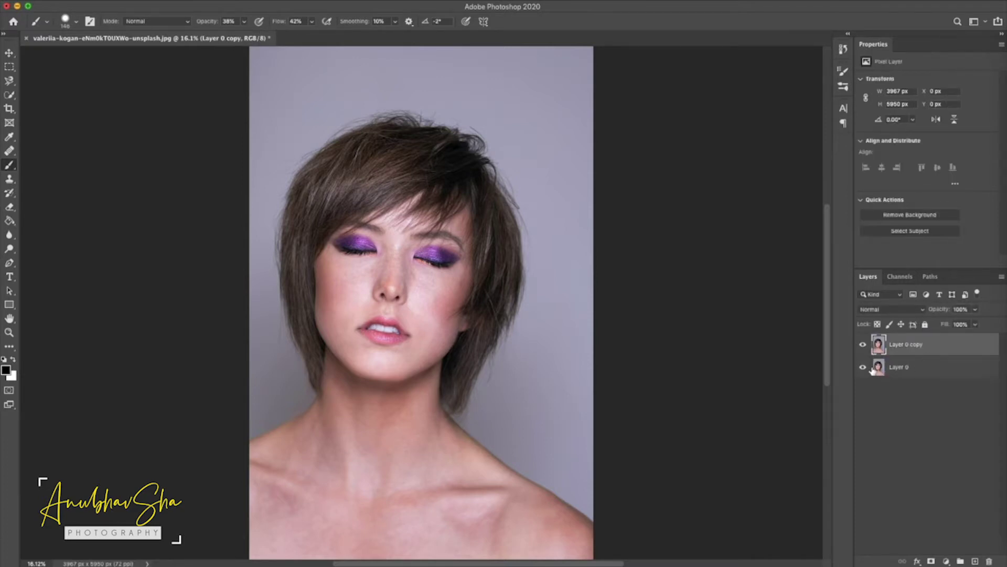
pyautogui.doubleClick(910, 343)
pyautogui.write('Ma')
pyautogui.press('Return')
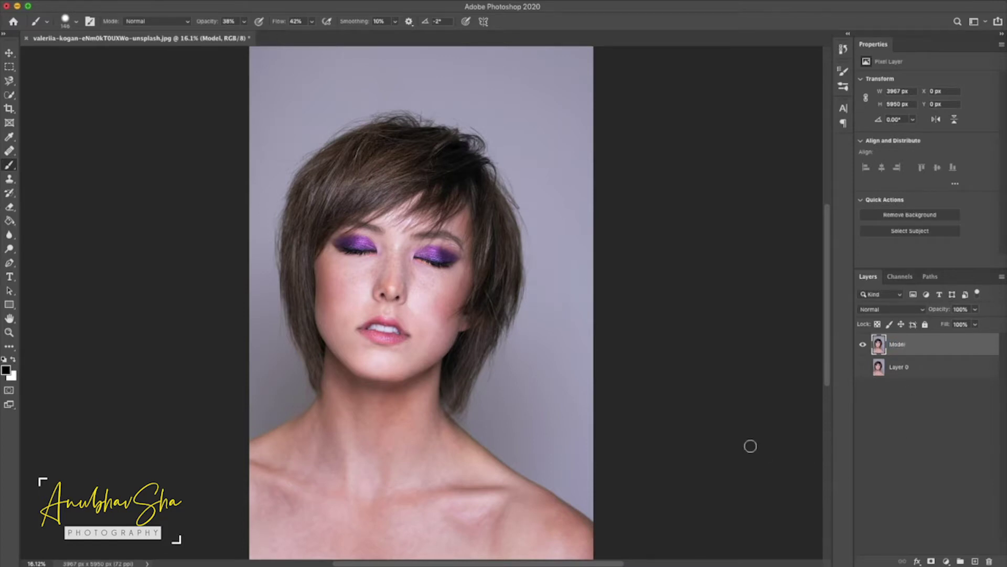
# Place the tex crack image above the Model layer and enlarge it to about 315% so it spans the face
pyautogui.moveTo(243, 302); pyautogui.dragTo(450, 257)
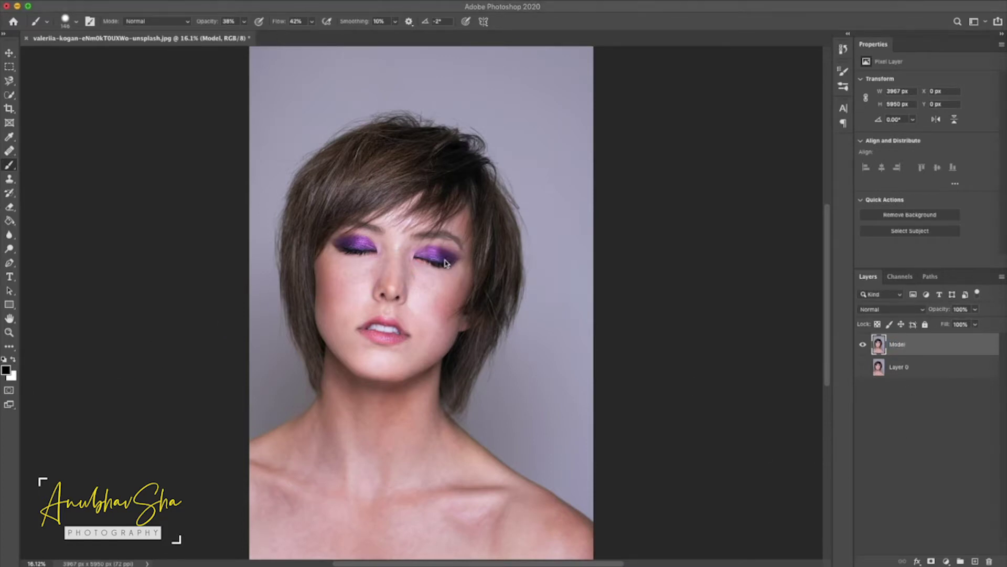
pyautogui.moveTo(483, 261); pyautogui.dragTo(576, 200)
pyautogui.moveTo(360, 344); pyautogui.dragTo(237, 424)
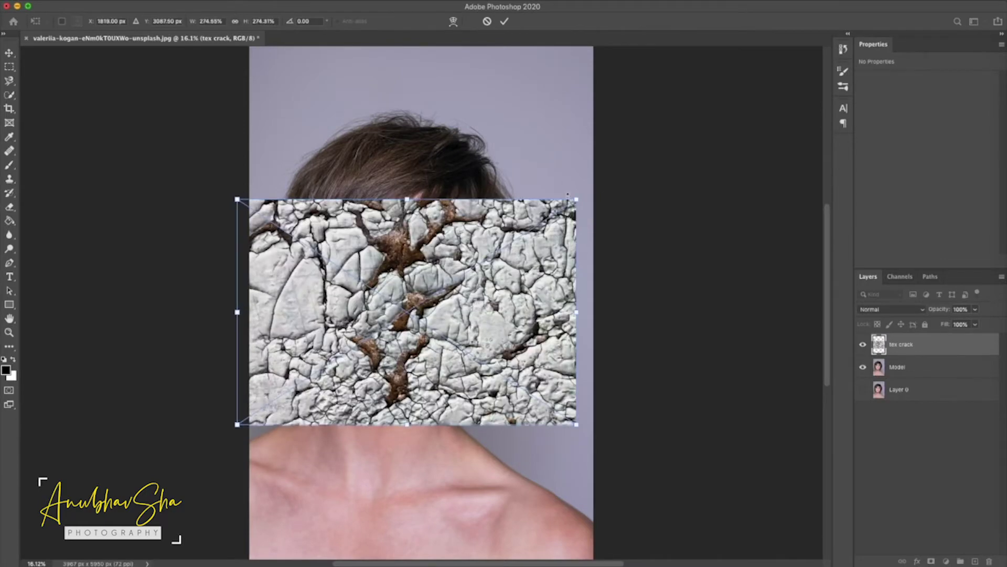
pyautogui.moveTo(577, 200); pyautogui.dragTo(633, 155)
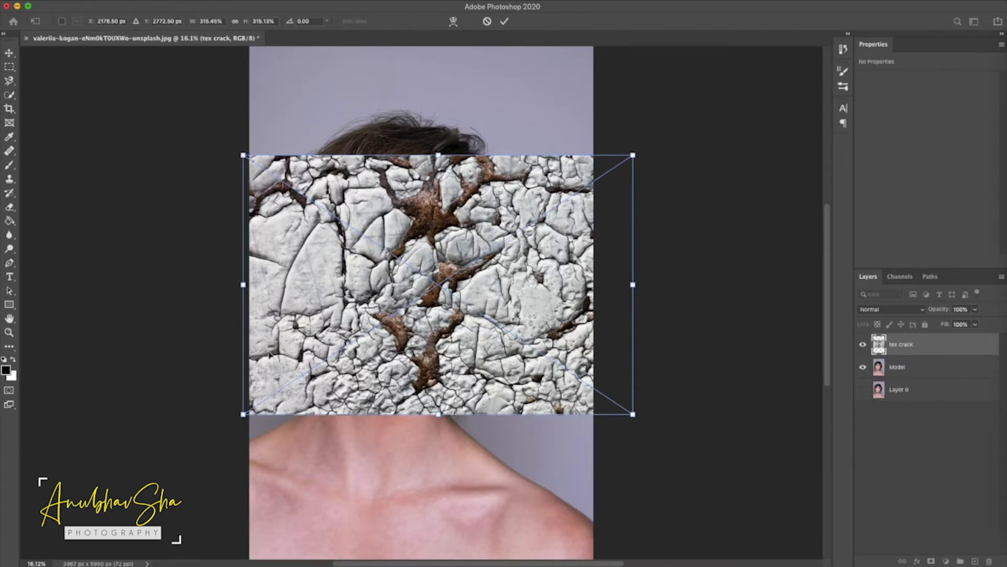
# Lower the tex crack layer's opacity to 54%, then rotate it to about 168° and scale it to about 297% over the face
pyautogui.moveTo(943, 313); pyautogui.dragTo(937, 314)
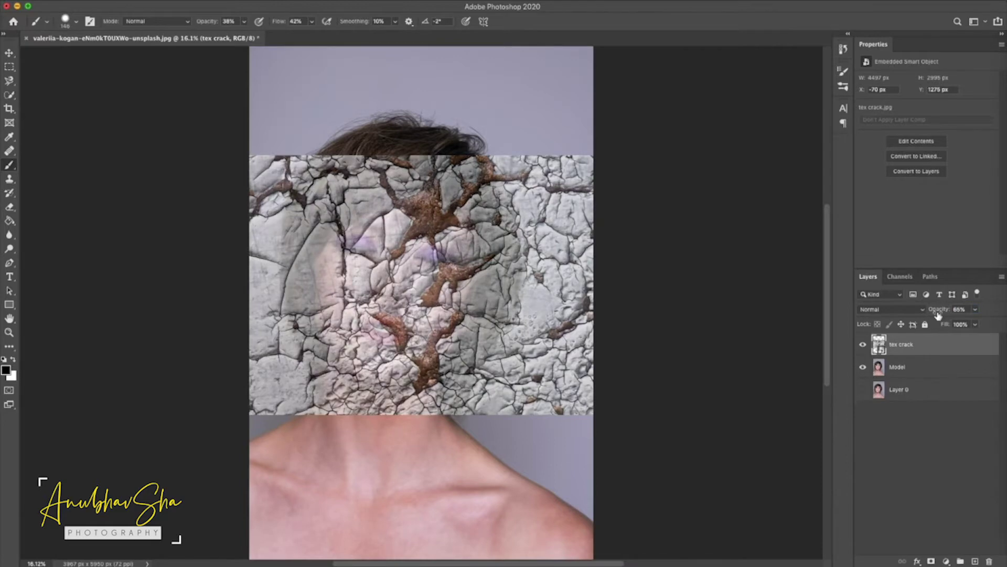
pyautogui.hotkey('ctrl', 't')
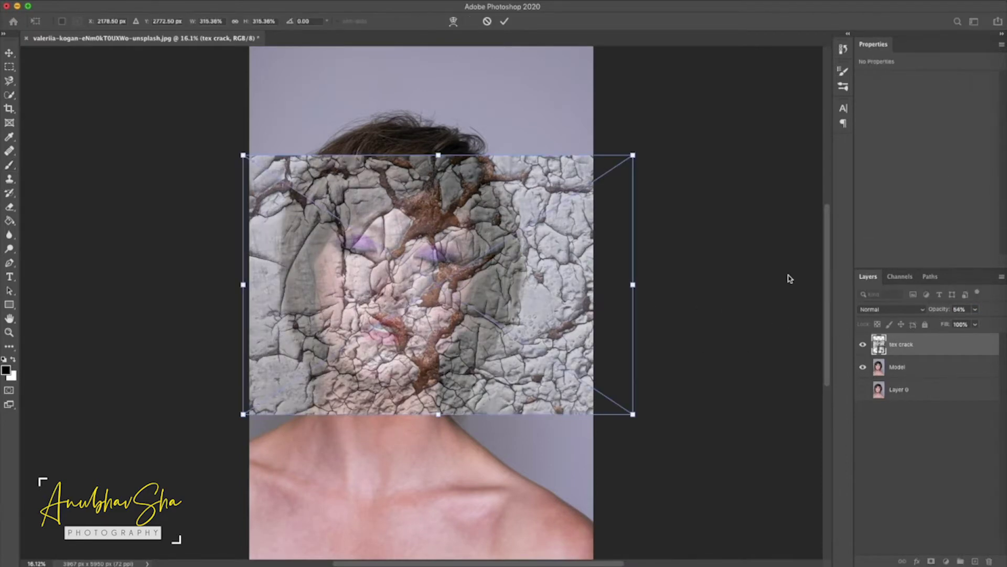
pyautogui.moveTo(662, 126); pyautogui.dragTo(719, 234)
pyautogui.moveTo(546, 230); pyautogui.dragTo(509, 263)
pyautogui.moveTo(692, 289); pyautogui.dragTo(320, 419)
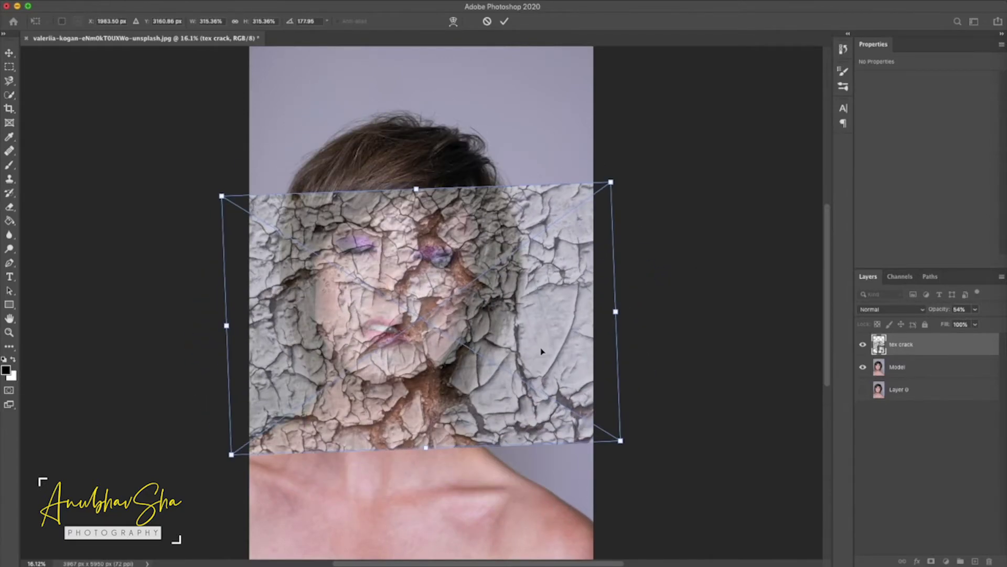
pyautogui.moveTo(612, 180); pyautogui.dragTo(572, 235)
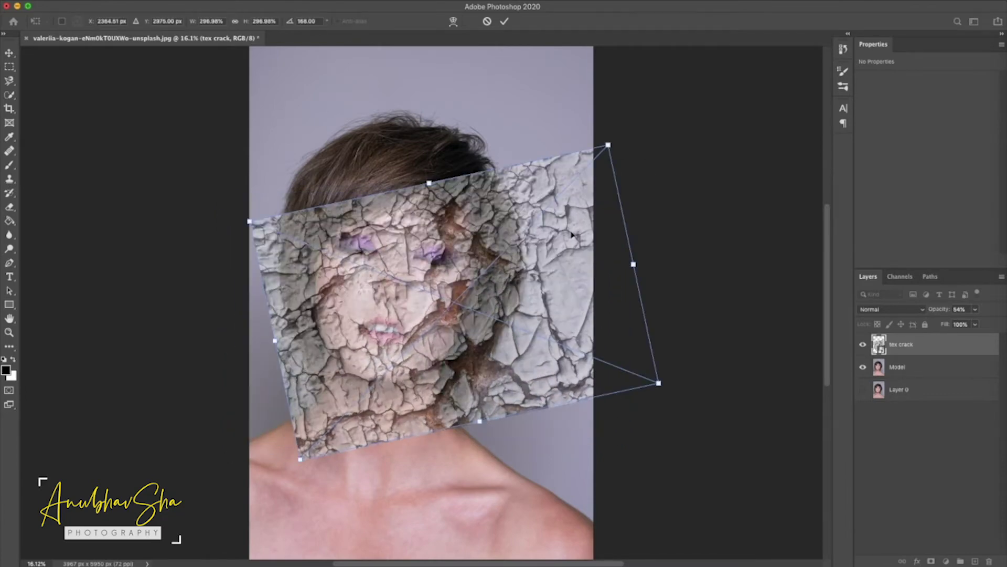
pyautogui.press('Return')
pyautogui.press('b')
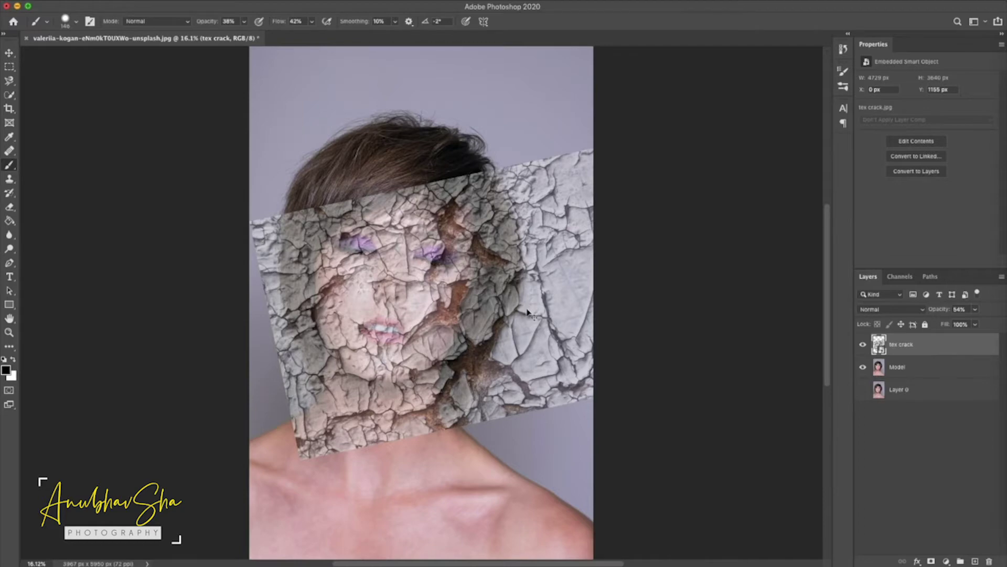
# Warp the tex crack layer so its cracks follow the contours of the eyes, nose and chin
pyautogui.hotkey('ctrl', 't')
pyautogui.rightClick(505, 301)
pyautogui.click(545, 423)
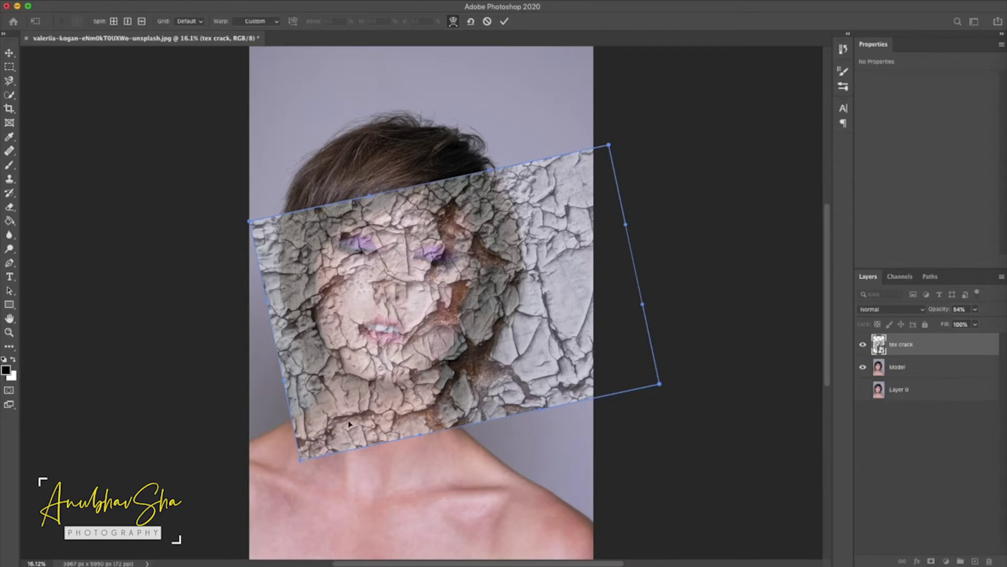
pyautogui.moveTo(449, 257); pyautogui.dragTo(457, 273)
pyautogui.moveTo(431, 353); pyautogui.dragTo(423, 325)
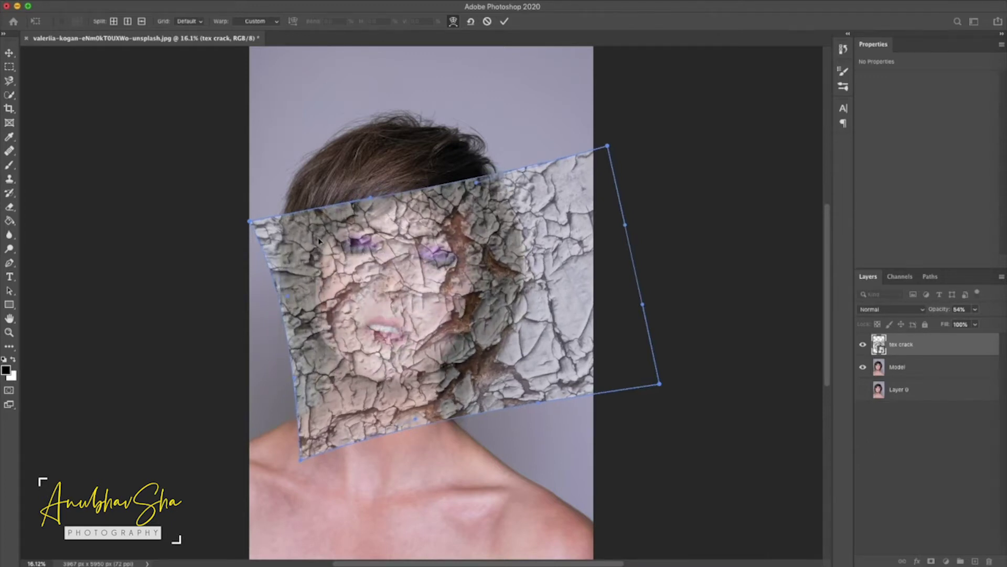
pyautogui.moveTo(314, 223); pyautogui.dragTo(329, 226)
pyautogui.moveTo(437, 379); pyautogui.dragTo(433, 375)
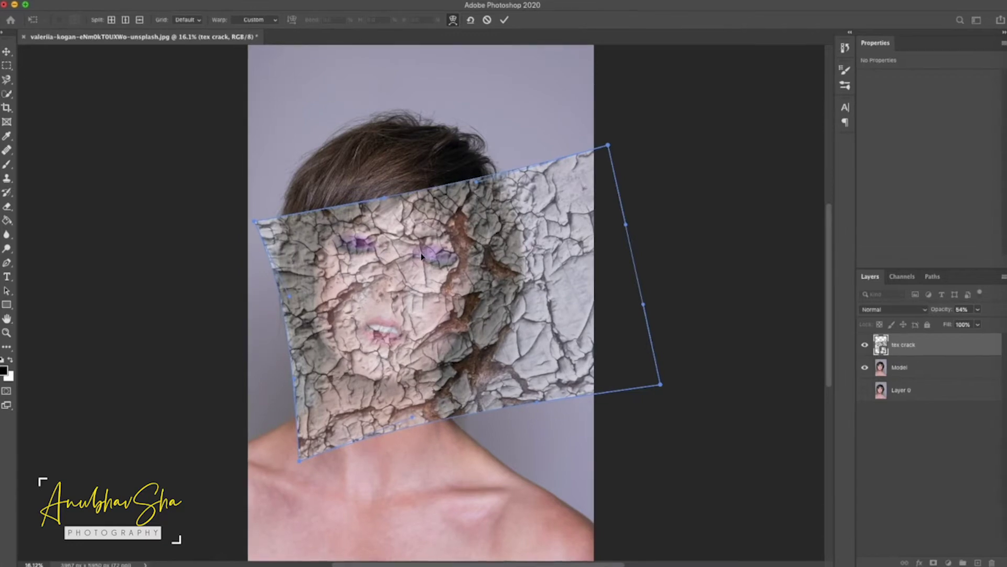
pyautogui.press('Return')
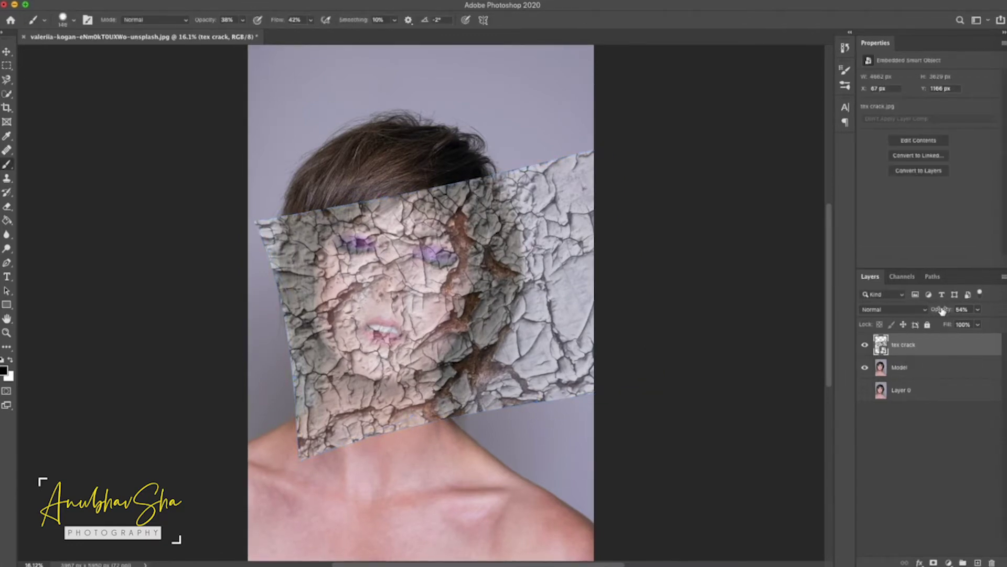
# Restore the tex crack layer's opacity to 100% and set its blend mode to Multiply
pyautogui.moveTo(942, 312); pyautogui.dragTo(1000, 313)
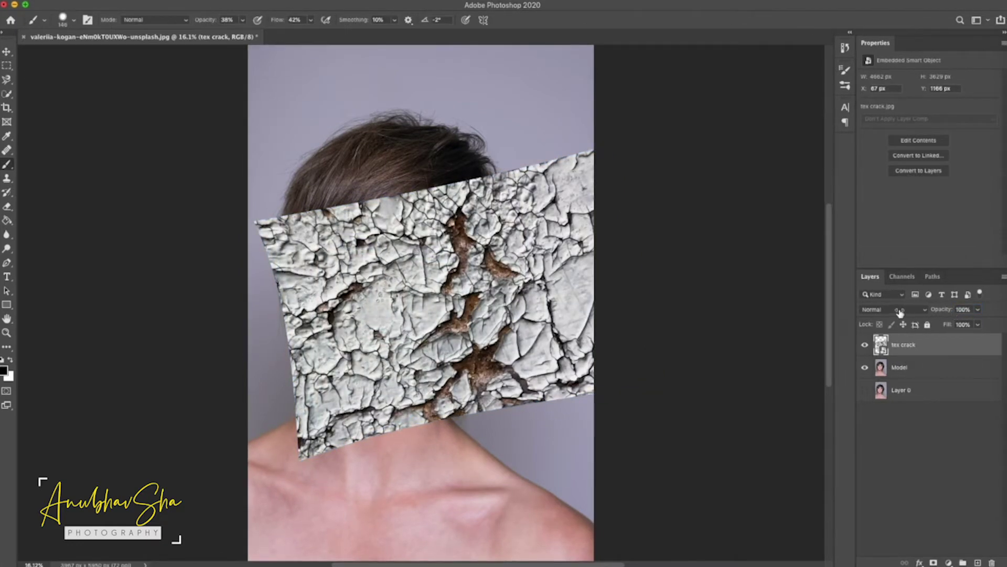
pyautogui.click(888, 309)
pyautogui.click(874, 339)
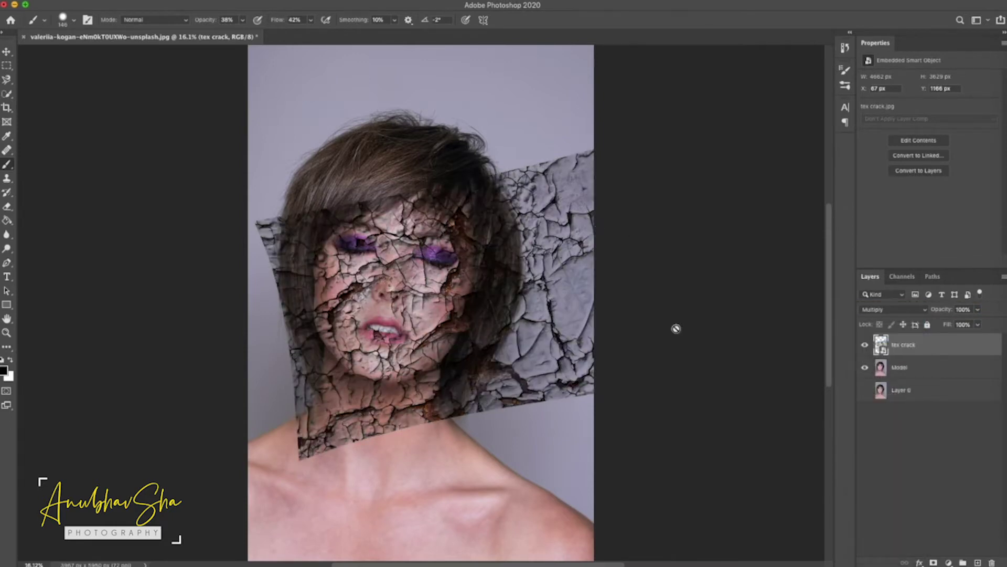
# Add a layer mask to tex crack and hide texture on the background beside the hair with a 201 px brush at 100% opacity and flow
pyautogui.click(950, 562)
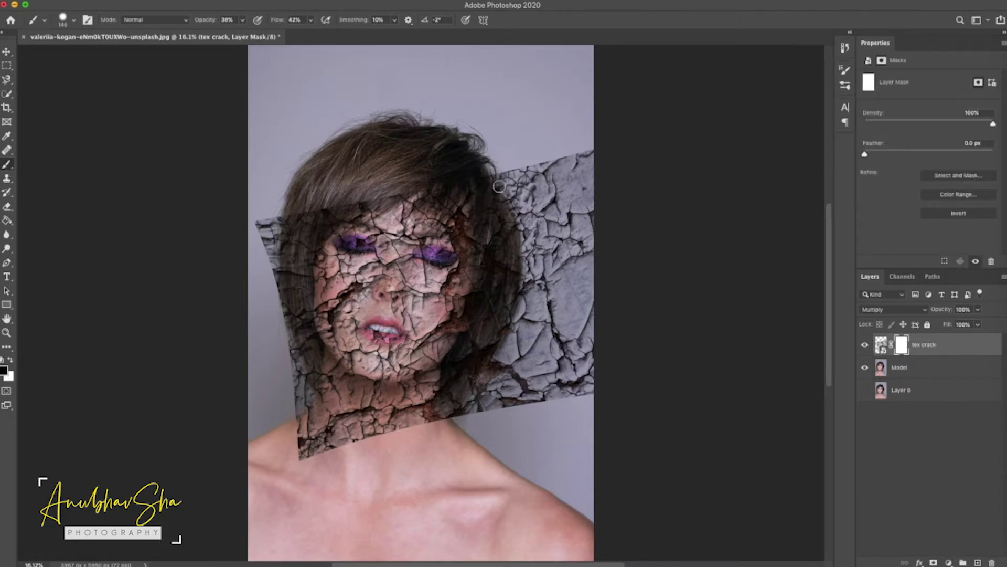
pyautogui.click(73, 20)
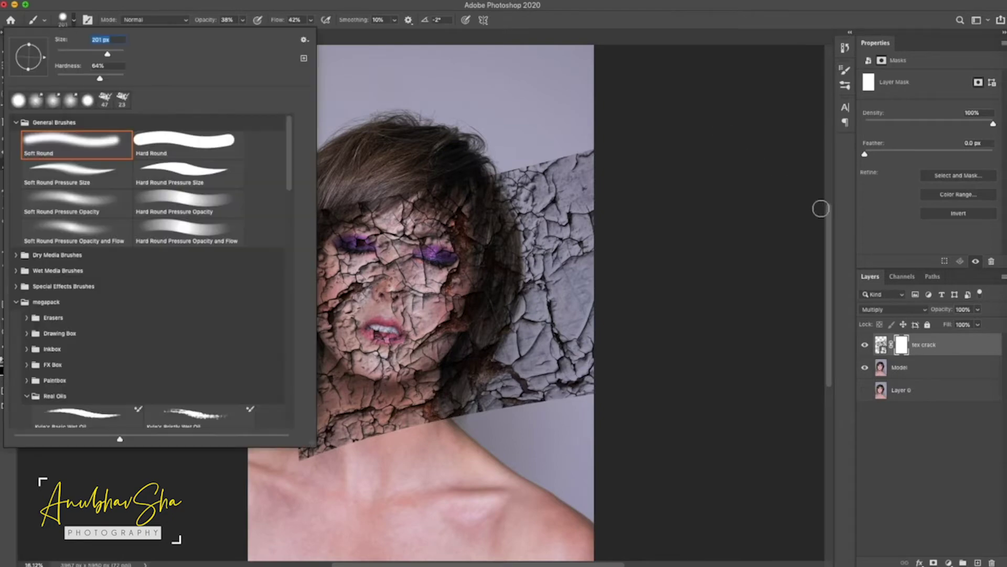
pyautogui.click(502, 199)
pyautogui.moveTo(512, 174); pyautogui.dragTo(557, 242)
pyautogui.moveTo(566, 209)
pyautogui.mouseDown()
pyautogui.moveTo(566, 222)
pyautogui.moveTo(586, 162)
pyautogui.moveTo(587, 186)
pyautogui.mouseUp()
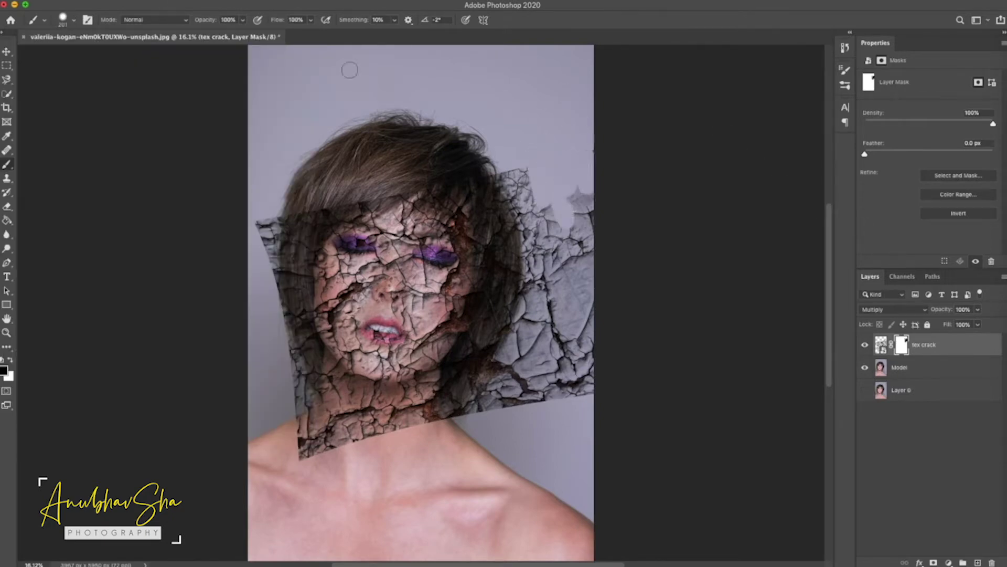
# Enlarge the brush to 460 px and mask out the crack texture over the background, hair and neck, keeping it on the face
pyautogui.click(74, 20)
pyautogui.moveTo(95, 56); pyautogui.dragTo(114, 57)
pyautogui.moveTo(539, 188)
pyautogui.mouseDown()
pyautogui.moveTo(502, 223)
pyautogui.moveTo(557, 342)
pyautogui.moveTo(569, 277)
pyautogui.moveTo(538, 219)
pyautogui.moveTo(570, 388)
pyautogui.moveTo(603, 326)
pyautogui.moveTo(533, 434)
pyautogui.moveTo(524, 377)
pyautogui.moveTo(488, 373)
pyautogui.moveTo(503, 294)
pyautogui.moveTo(485, 321)
pyautogui.moveTo(528, 223)
pyautogui.moveTo(414, 396)
pyautogui.moveTo(325, 399)
pyautogui.moveTo(288, 215)
pyautogui.moveTo(290, 326)
pyautogui.mouseUp()
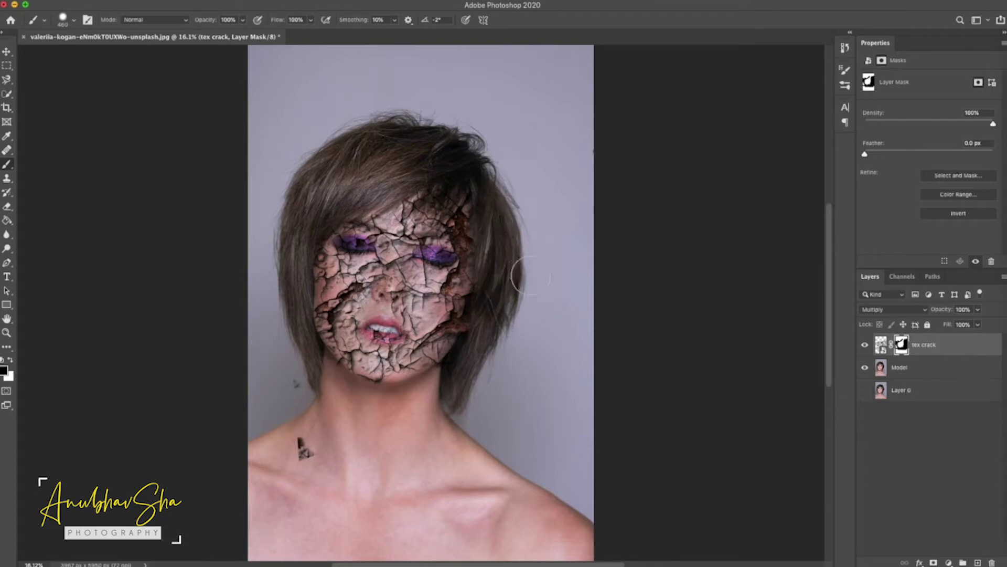
pyautogui.press('super+equal')
pyautogui.press('super+equal')
pyautogui.press('super+equal')
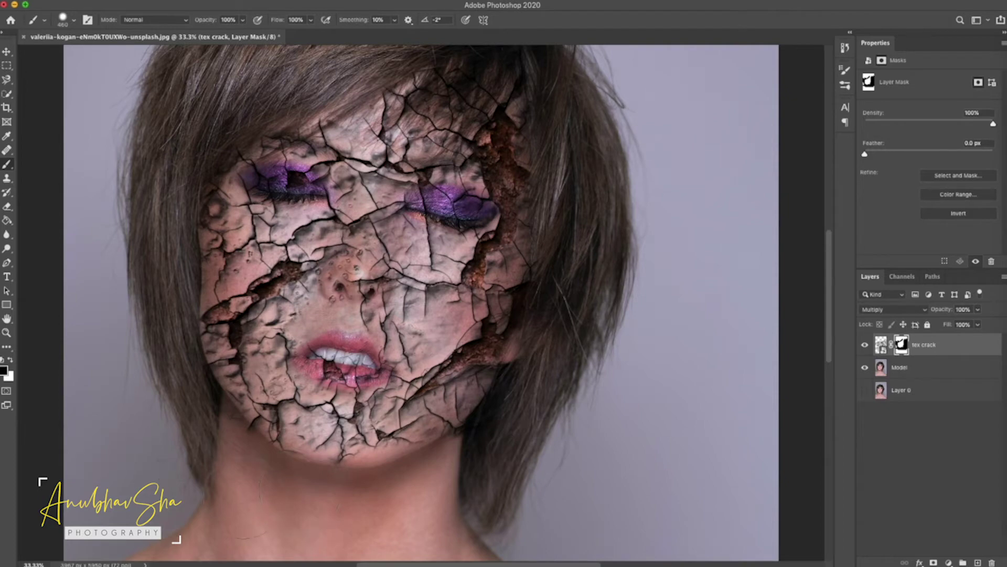
pyautogui.click(9, 360)
pyautogui.press('x')
pyautogui.press('super+minus')
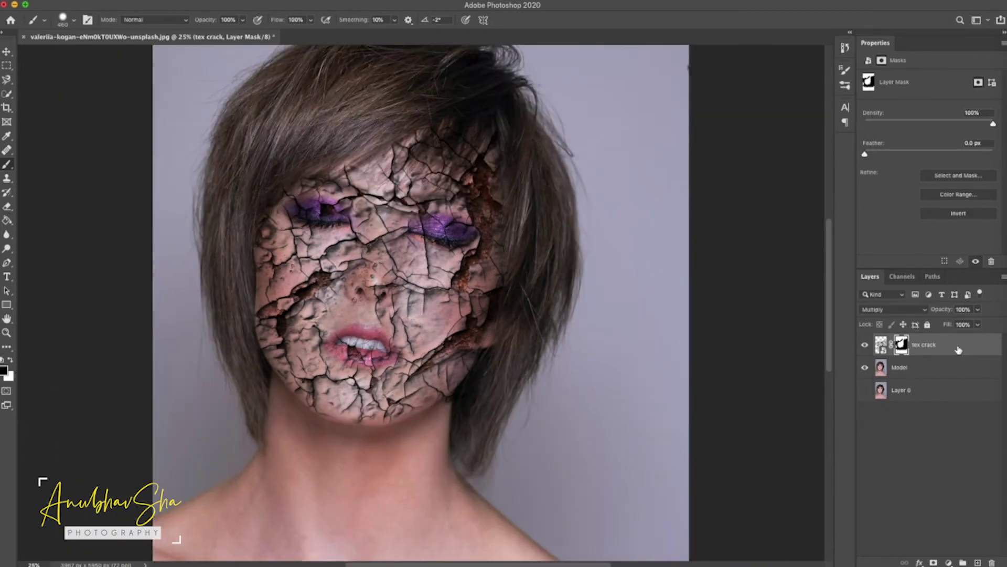
# Add a Levels adjustment above the tex crack layer with the midtones at 1.30 and the white input at 200
pyautogui.click(959, 350)
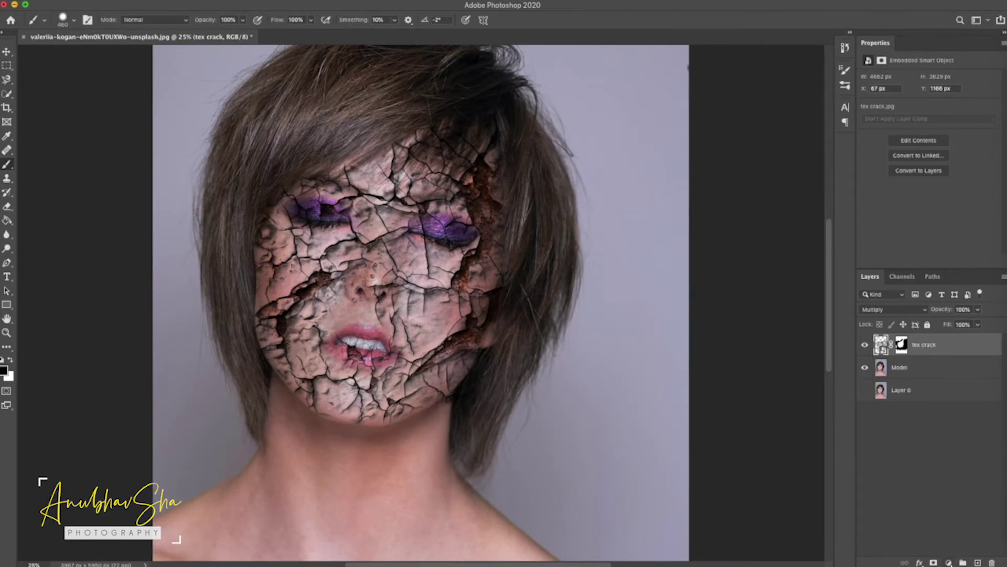
pyautogui.click(950, 563)
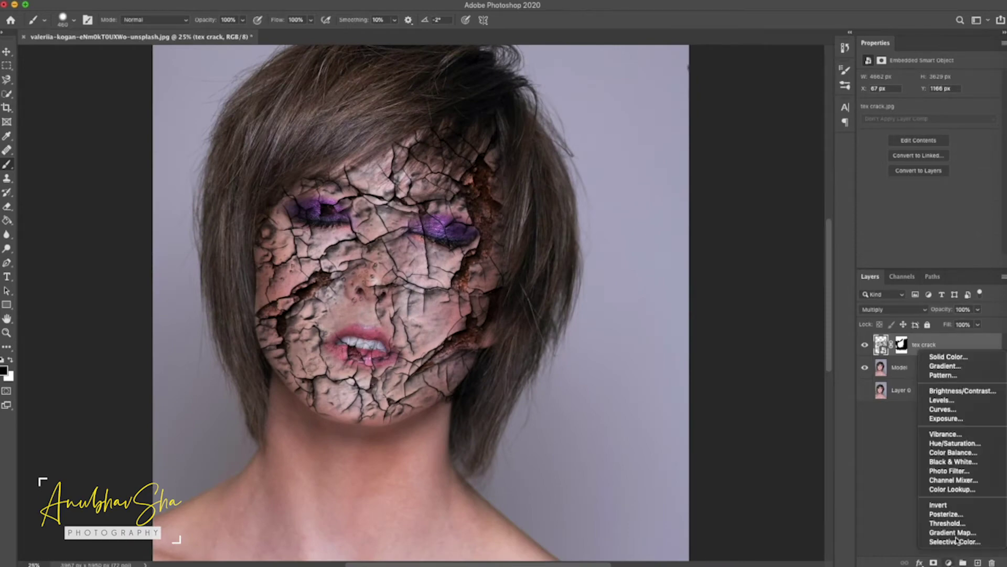
pyautogui.click(965, 403)
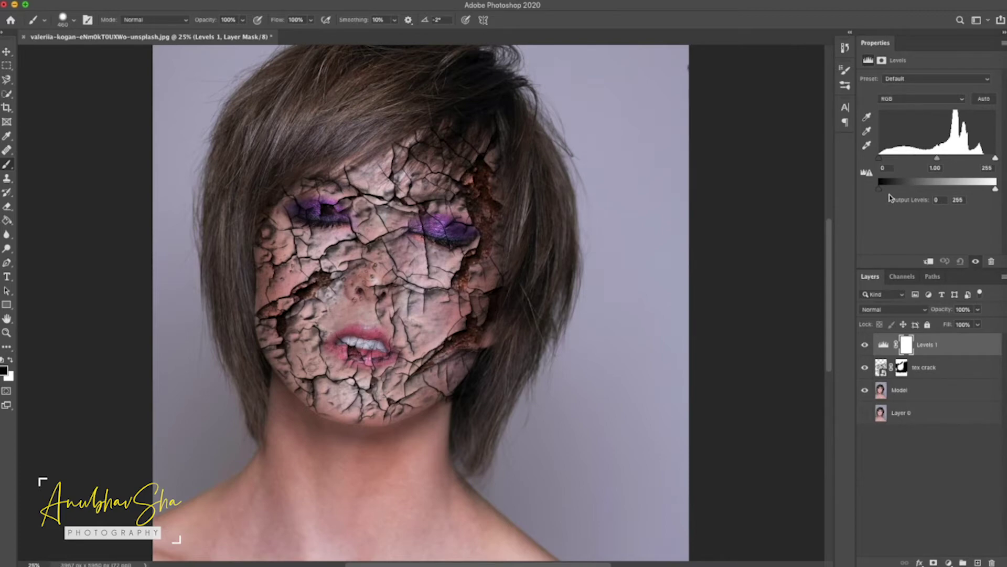
pyautogui.moveTo(996, 158); pyautogui.dragTo(971, 158)
pyautogui.moveTo(924, 158); pyautogui.dragTo(916, 158)
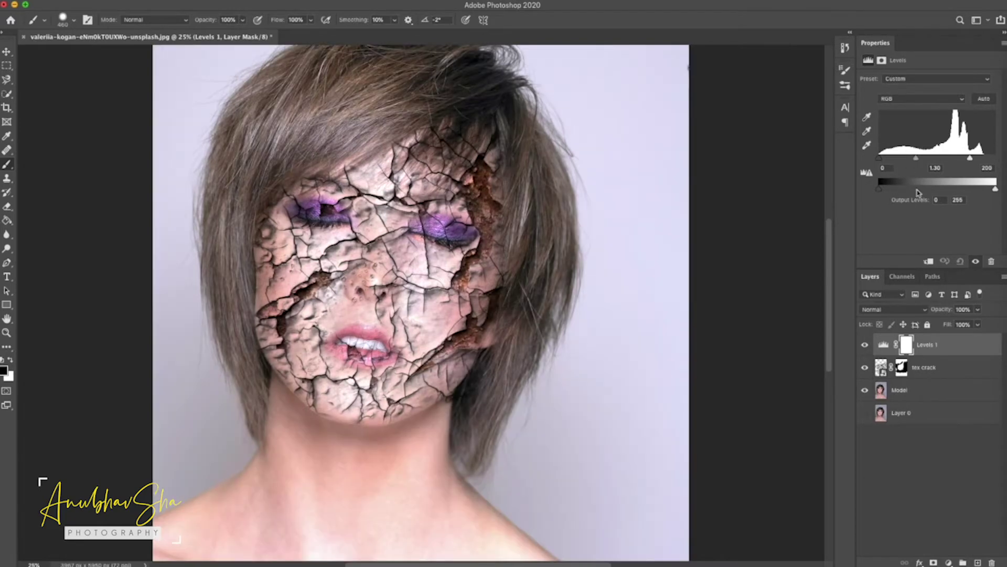
# Clip the Levels adjustment to the tex crack layer, lower its white input further to brighten the texture, and select the Levels mask
pyautogui.click(928, 262)
pyautogui.moveTo(970, 158); pyautogui.dragTo(901, 161)
pyautogui.click(915, 345)
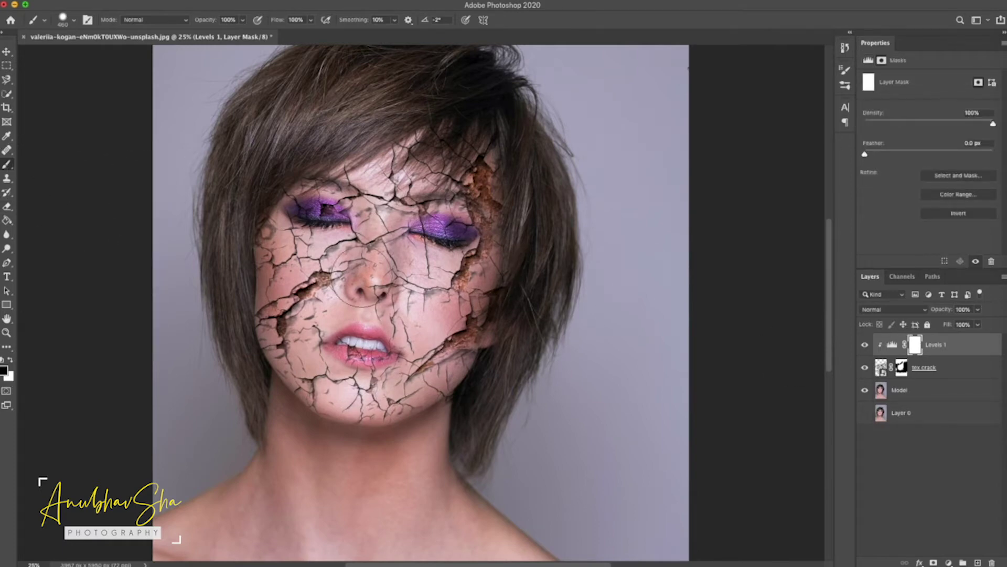
# Reduce the brush to 99 px with 51% opacity and flow and try it on the Levels mask along the deep crack beside the eye
pyautogui.click(73, 22)
pyautogui.click(72, 49)
pyautogui.moveTo(478, 190)
pyautogui.mouseDown()
pyautogui.moveTo(484, 240)
pyautogui.moveTo(464, 271)
pyautogui.mouseUp()
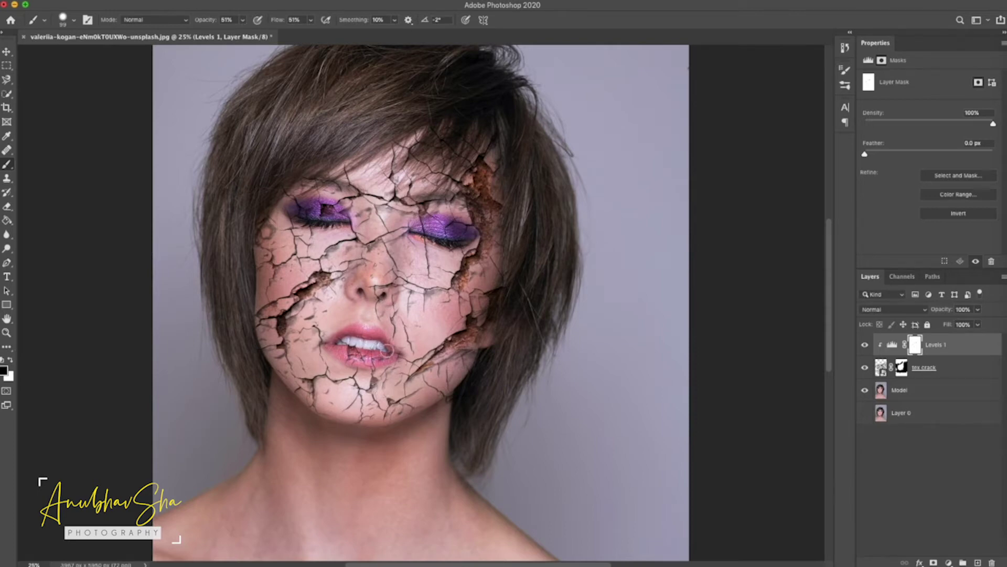
# Paint the cracks off the lips and both eyelids on the tex crack mask, raising the brush opacity to 100%
pyautogui.click(902, 369)
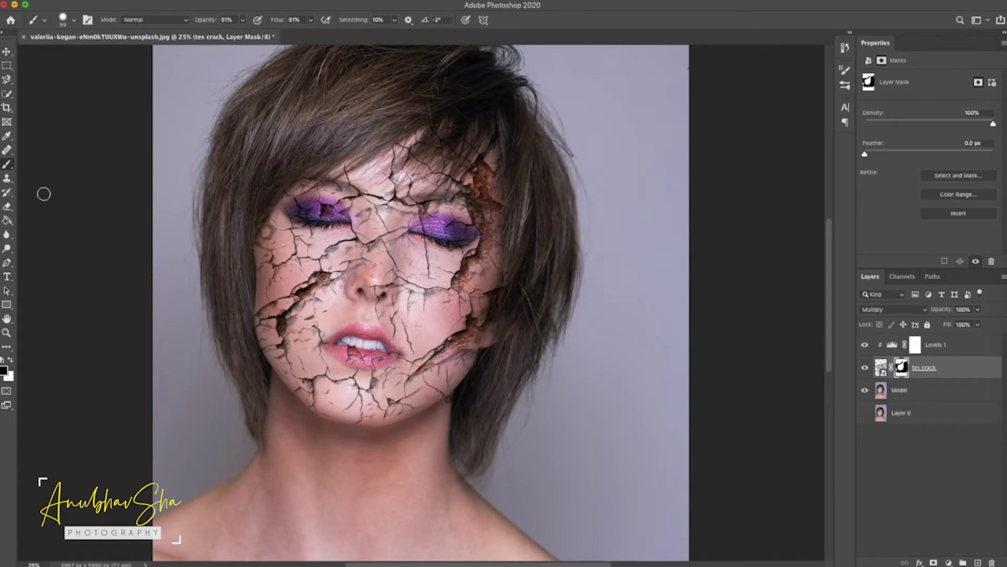
pyautogui.moveTo(357, 355)
pyautogui.mouseDown()
pyautogui.moveTo(368, 358)
pyautogui.moveTo(358, 347)
pyautogui.mouseUp()
pyautogui.click(242, 19)
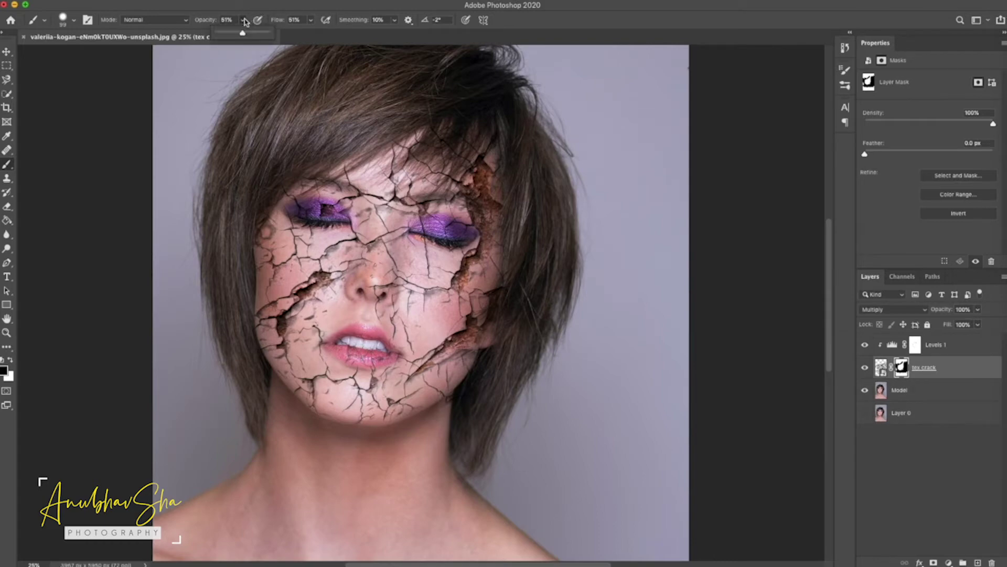
pyautogui.moveTo(241, 33); pyautogui.dragTo(311, 43)
pyautogui.click(815, 162)
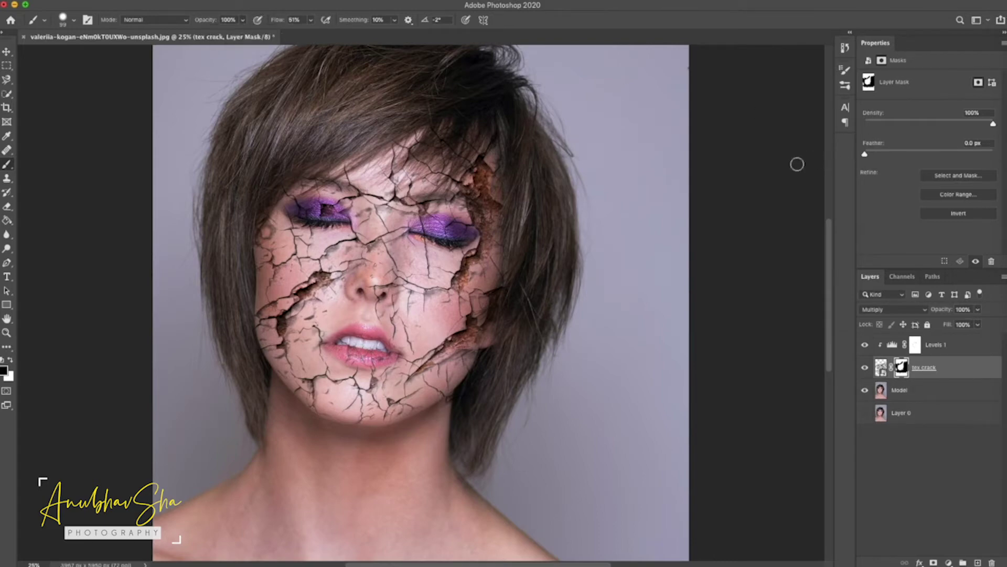
pyautogui.moveTo(348, 357); pyautogui.dragTo(367, 344)
pyautogui.moveTo(328, 209); pyautogui.dragTo(340, 211)
pyautogui.moveTo(450, 230)
pyautogui.mouseDown()
pyautogui.moveTo(462, 227)
pyautogui.moveTo(436, 219)
pyautogui.mouseUp()
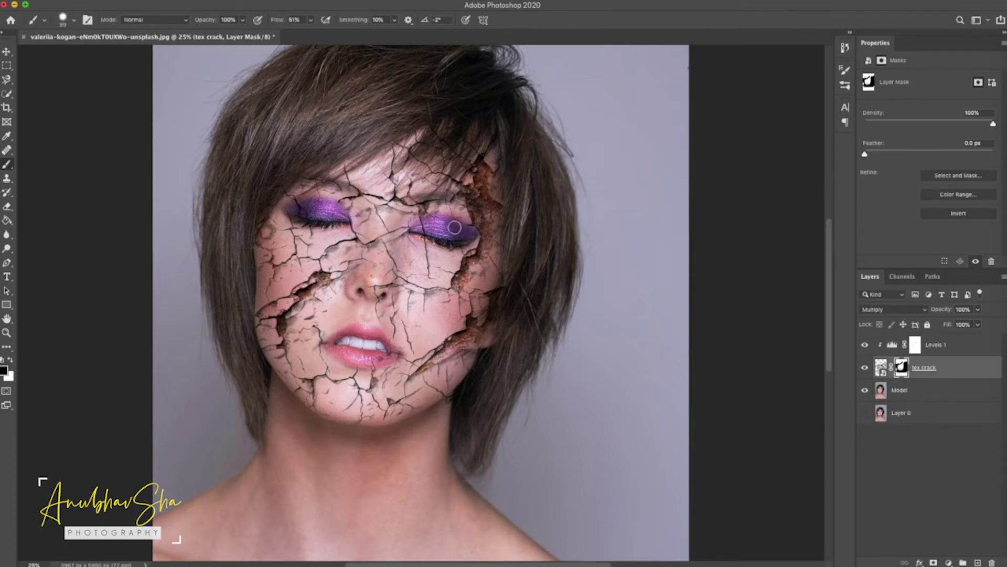
pyautogui.click(893, 450)
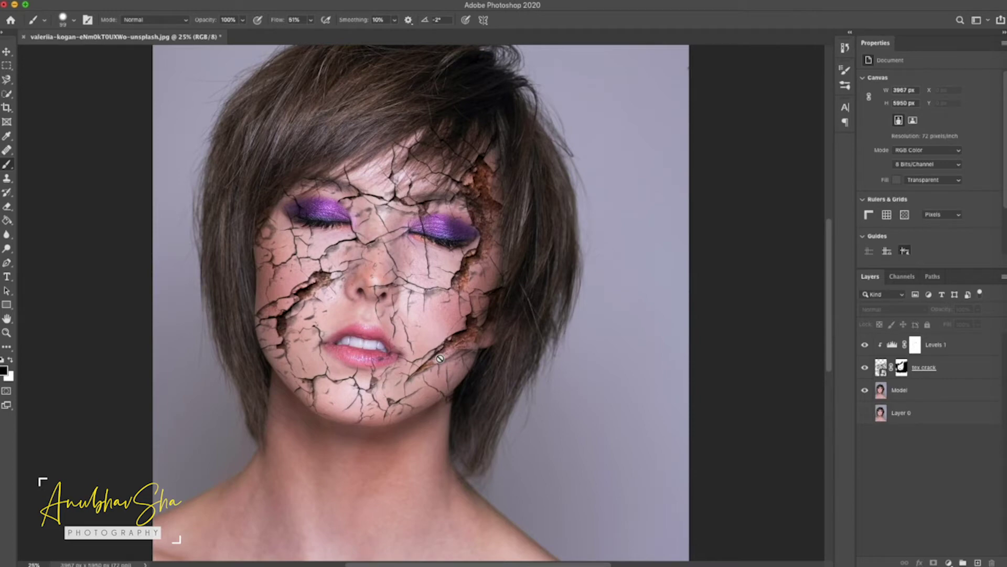
# Add a colorized Hue/Saturation adjustment above the Model layer with a brown hue of about 30, raising its saturation and slightly its lightness
pyautogui.click(939, 397)
pyautogui.click(948, 563)
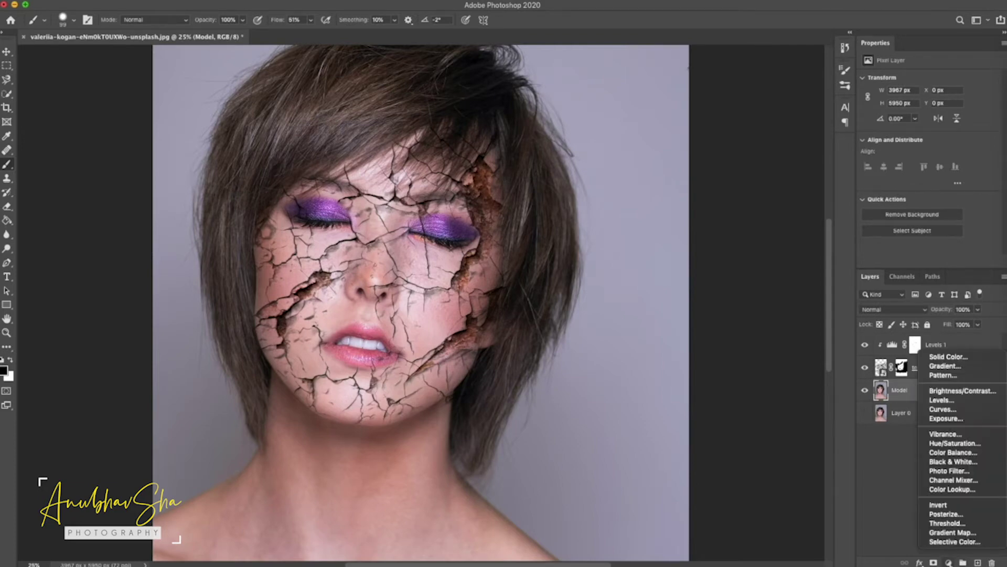
pyautogui.click(970, 445)
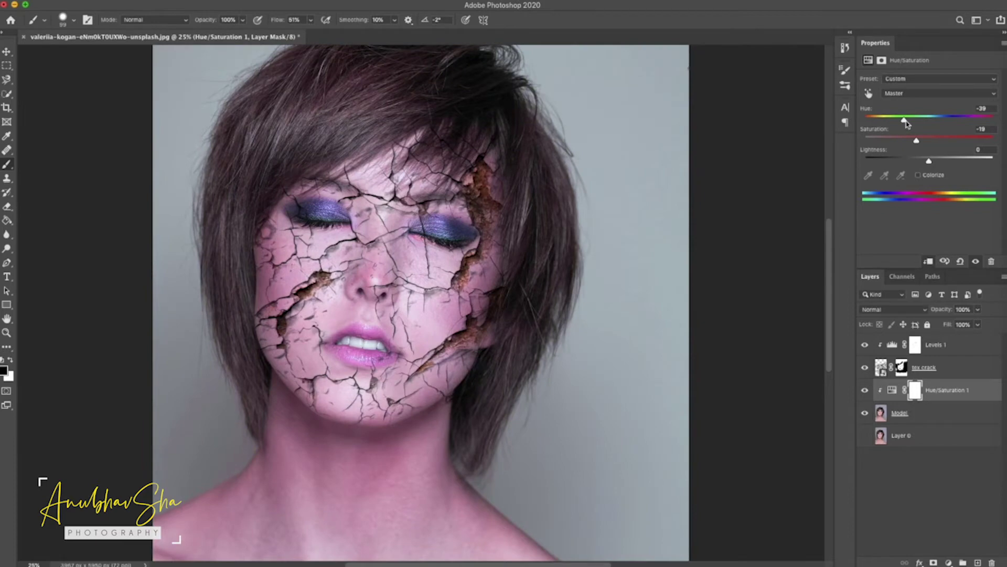
pyautogui.click(918, 176)
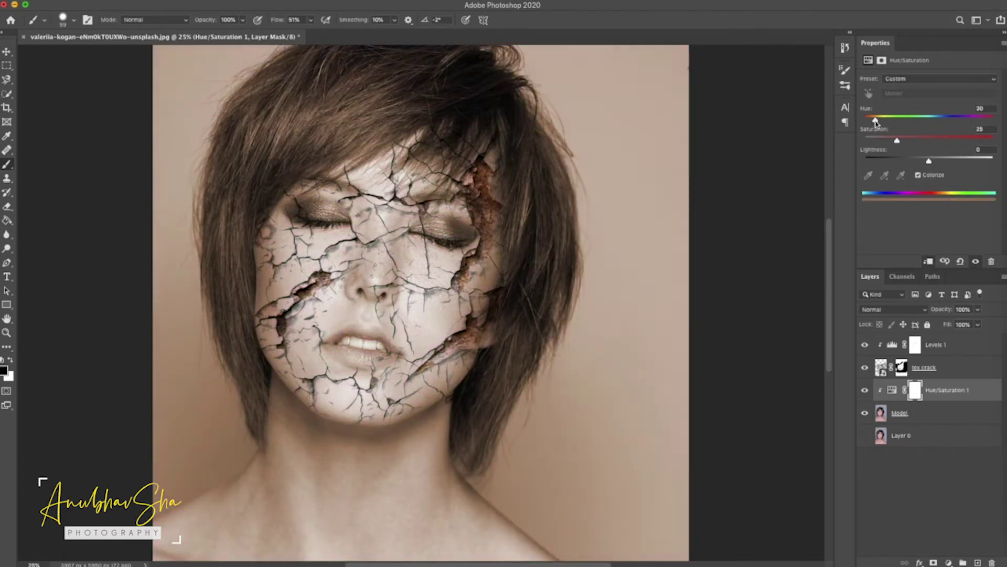
pyautogui.moveTo(898, 141); pyautogui.dragTo(911, 145)
pyautogui.moveTo(929, 163); pyautogui.dragTo(933, 164)
# Lower the Hue/Saturation adjustment's opacity to 51% and compare the image with and without it
pyautogui.click(915, 390)
pyautogui.moveTo(946, 311)
pyautogui.mouseDown()
pyautogui.moveTo(905, 312)
pyautogui.moveTo(944, 312)
pyautogui.mouseUp()
pyautogui.moveTo(938, 312); pyautogui.dragTo(945, 311)
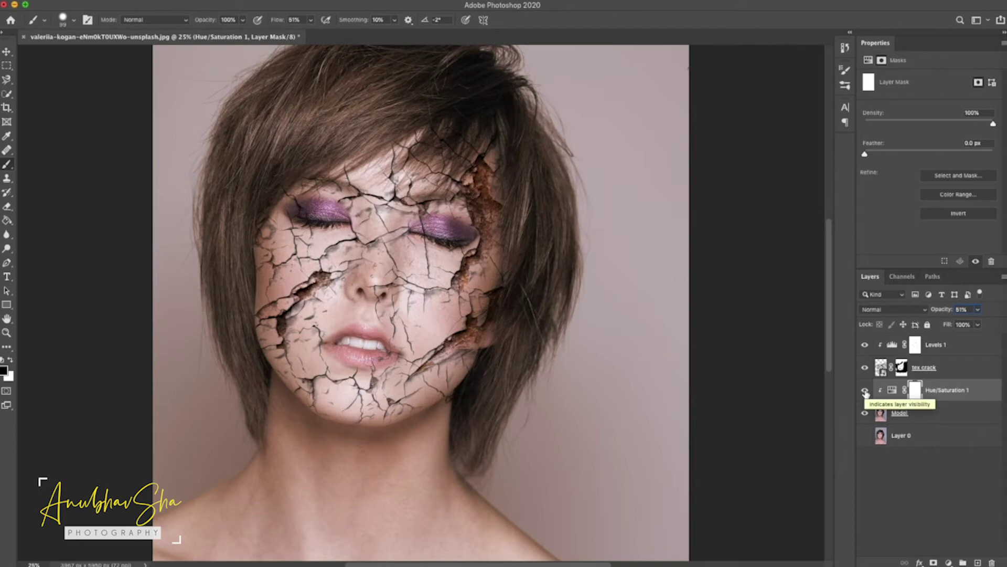
pyautogui.click(865, 390)
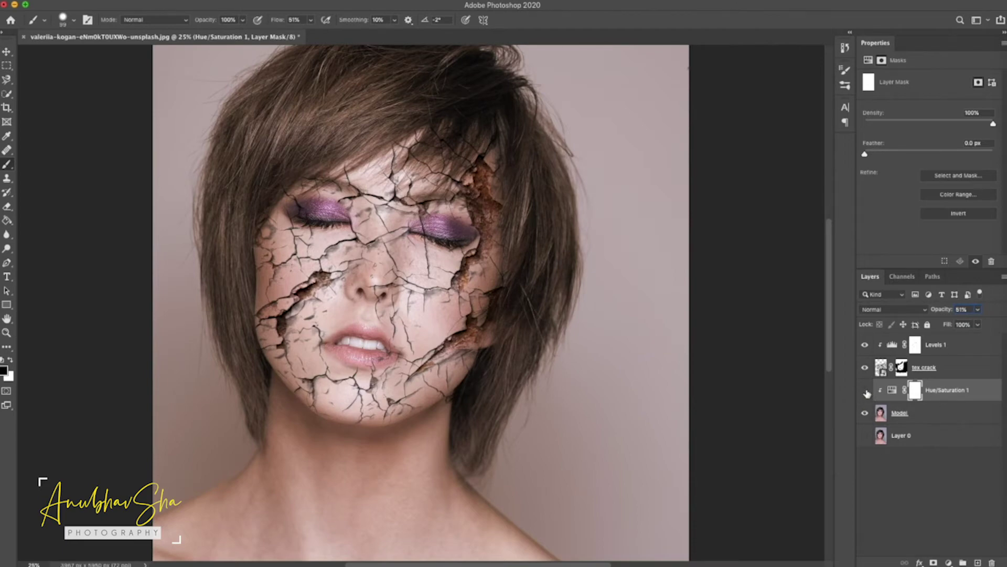
pyautogui.click(865, 390)
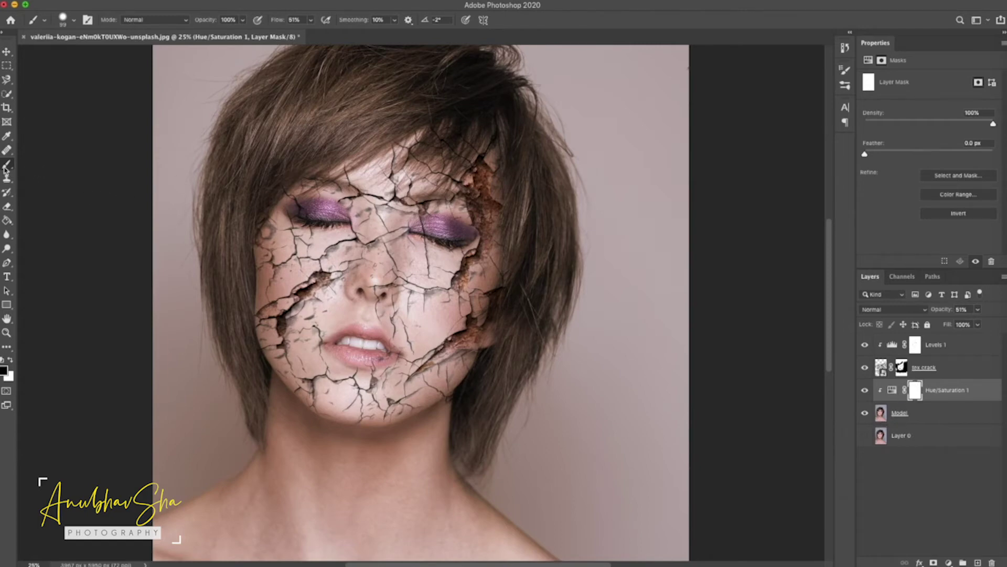
# Enlarge the brush to about 178 px and paint the color adjustment off the model's hair on the Hue/Saturation 1 mask
pyautogui.click(66, 24)
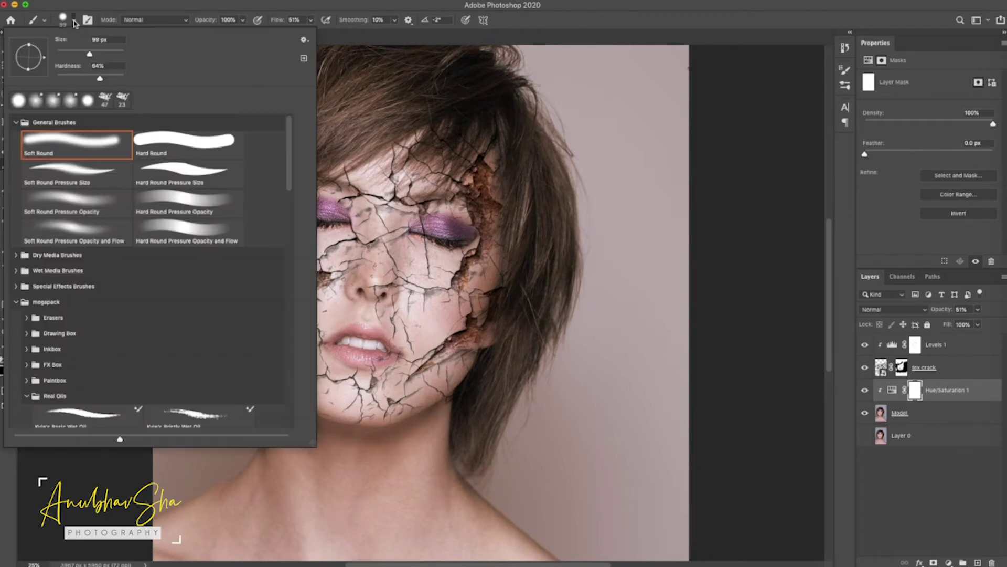
pyautogui.moveTo(90, 55); pyautogui.dragTo(103, 54)
pyautogui.click(873, 218)
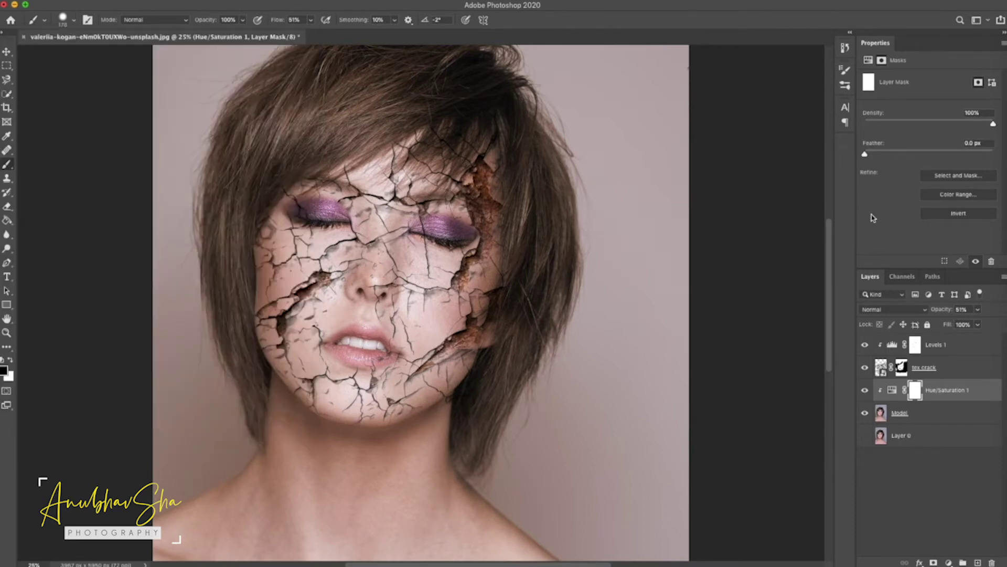
pyautogui.moveTo(296, 179)
pyautogui.mouseDown()
pyautogui.moveTo(262, 129)
pyautogui.moveTo(312, 110)
pyautogui.mouseUp()
pyautogui.press('x')
pyautogui.press('super+0')
pyautogui.press('x')
# Add a second Hue/Saturation adjustment above Levels 1 and clip it to the tex crack layer
pyautogui.click(892, 344)
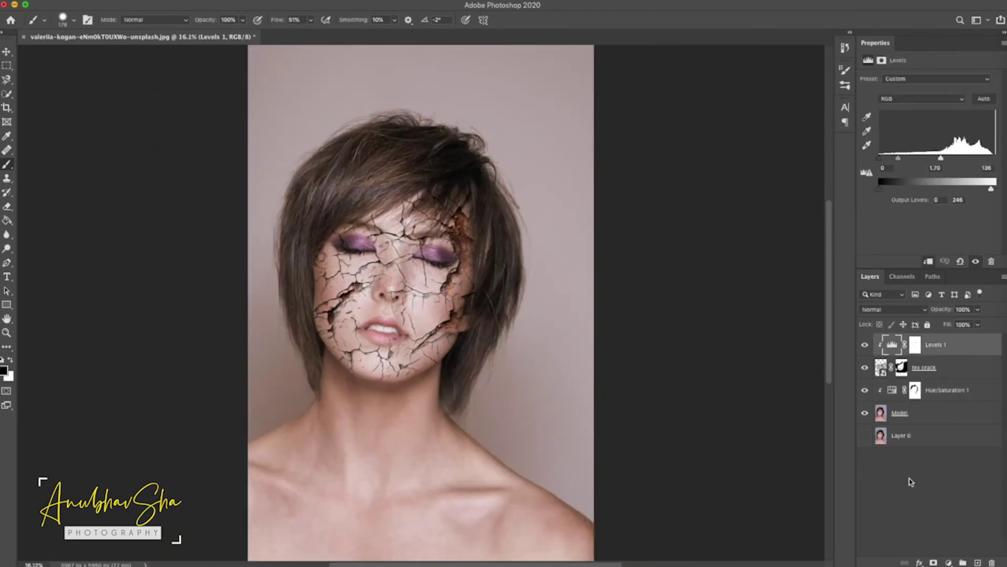
pyautogui.click(915, 344)
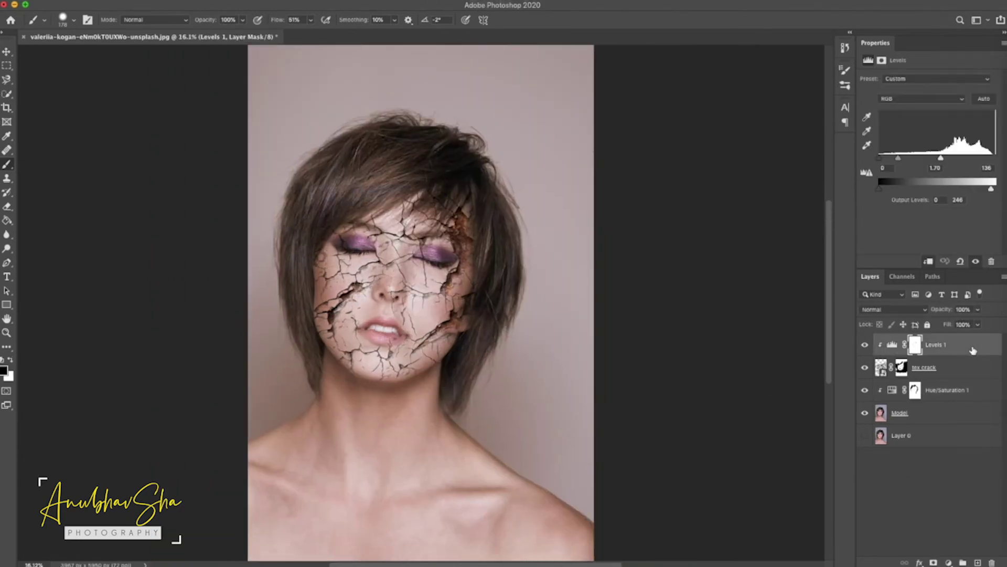
pyautogui.click(948, 562)
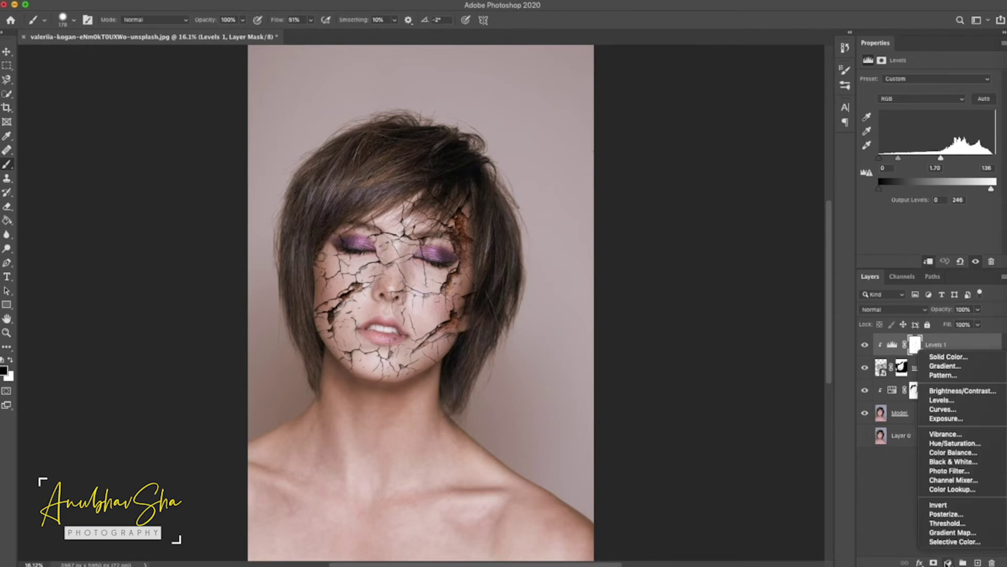
pyautogui.click(968, 447)
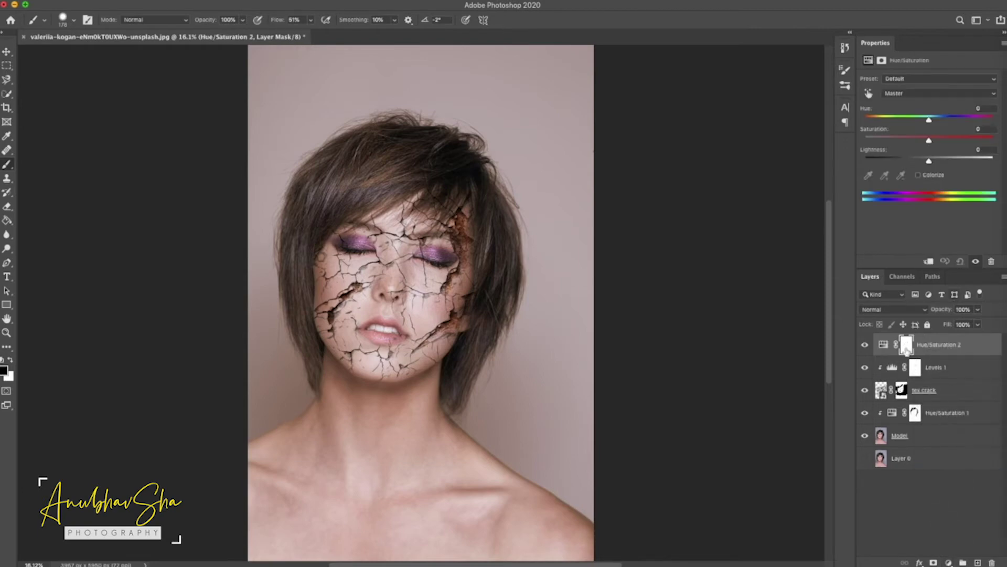
pyautogui.click(929, 261)
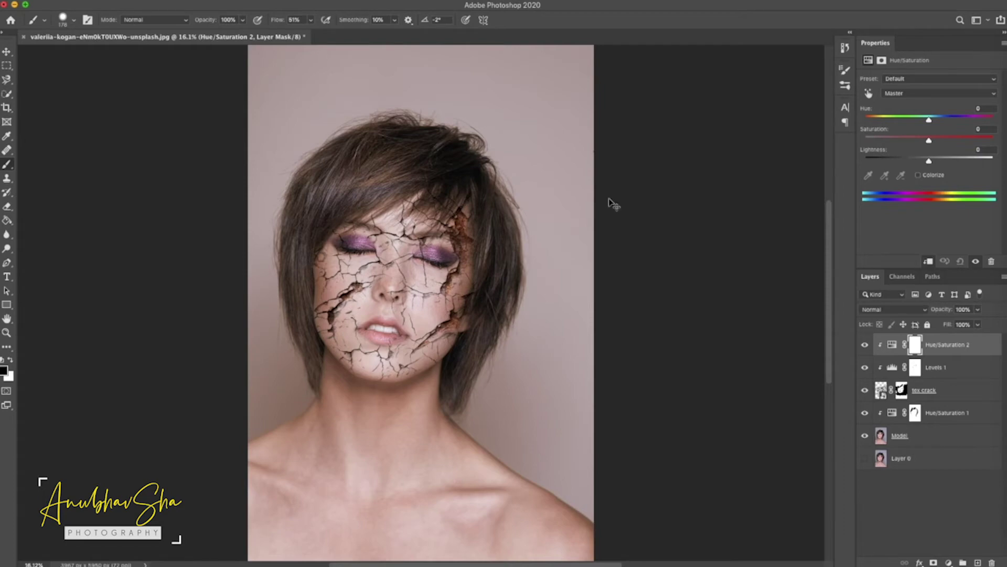
# Set the upper Hue/Saturation adjustment to hue +1, saturation -23 and lightness -8 to match the cracks to the skin
pyautogui.press('super+equal')
pyautogui.press('super+equal')
pyautogui.press('super+equal')
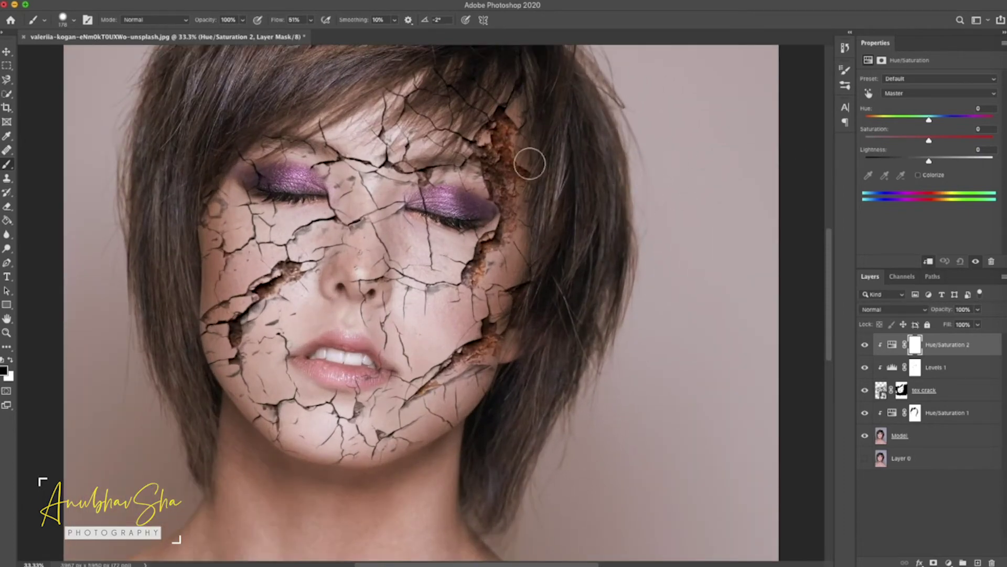
pyautogui.moveTo(930, 142)
pyautogui.mouseDown()
pyautogui.moveTo(945, 142)
pyautogui.moveTo(903, 142)
pyautogui.moveTo(928, 143)
pyautogui.moveTo(915, 143)
pyautogui.mouseUp()
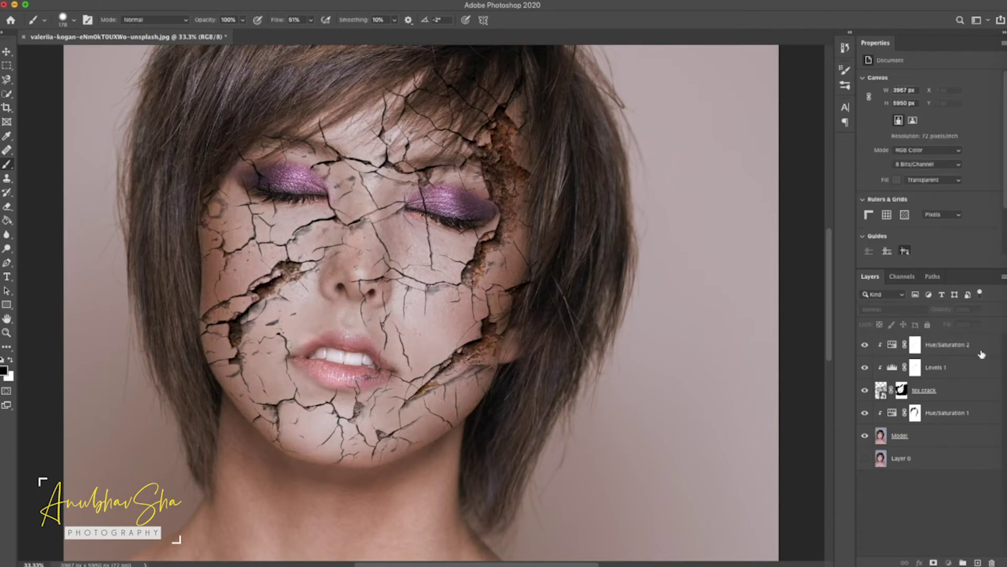
pyautogui.click(982, 351)
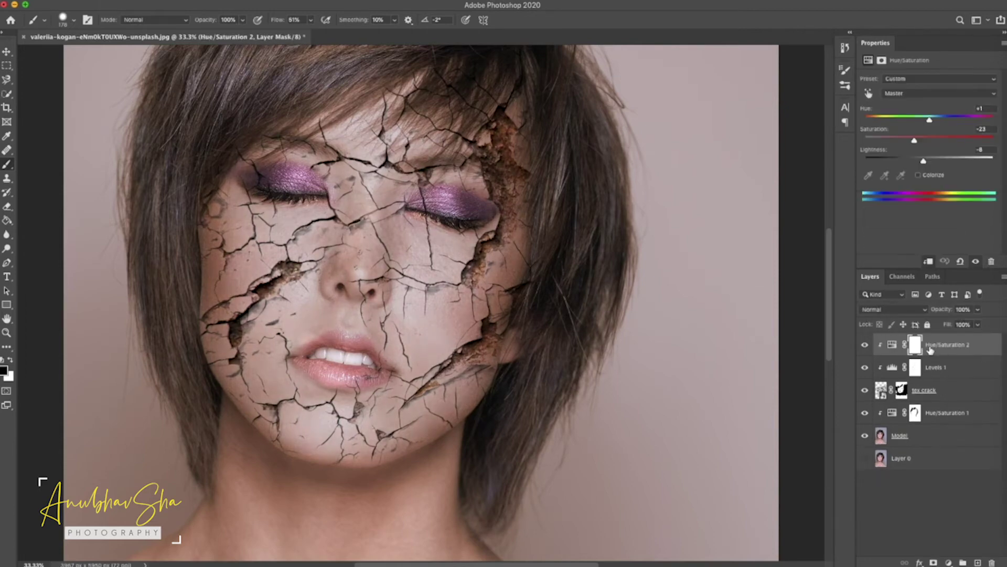
# Stamp all visible layers into a new layer on top and rename it ALI
pyautogui.hotkey('ctrl', 'alt', 'shift', 'e')
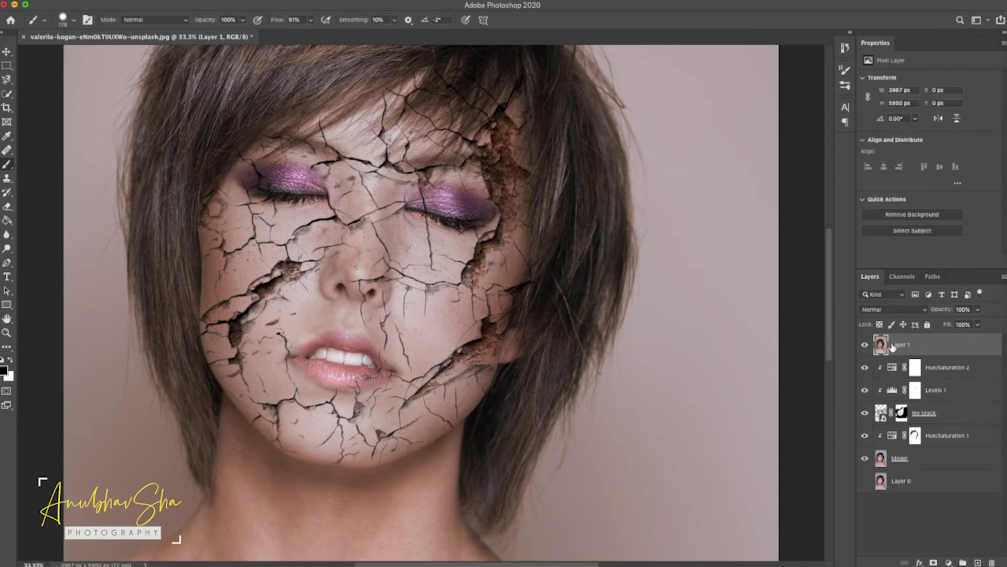
pyautogui.hotkey('ctrl', '0')
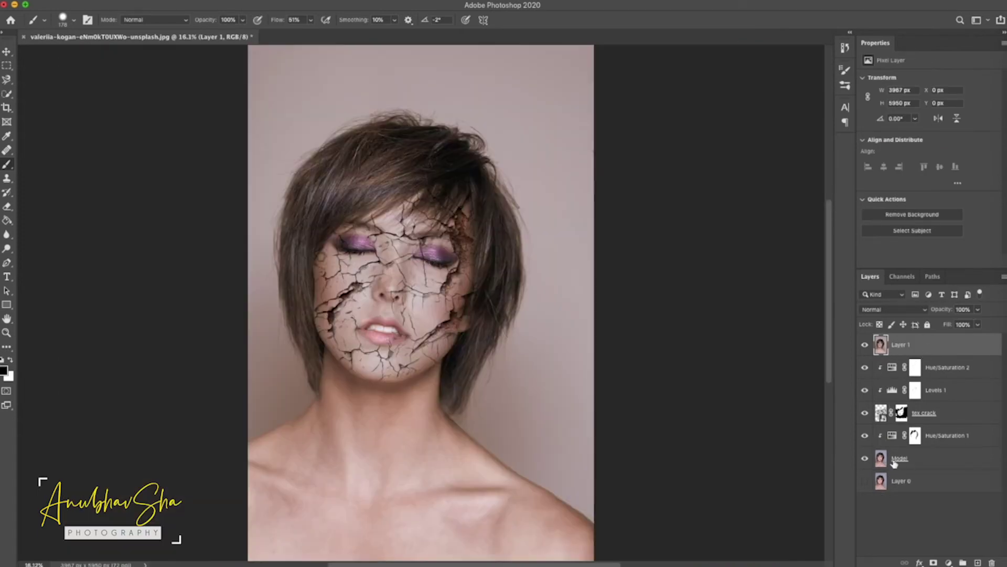
pyautogui.doubleClick(898, 346)
pyautogui.write('ALI')
pyautogui.press('Return')
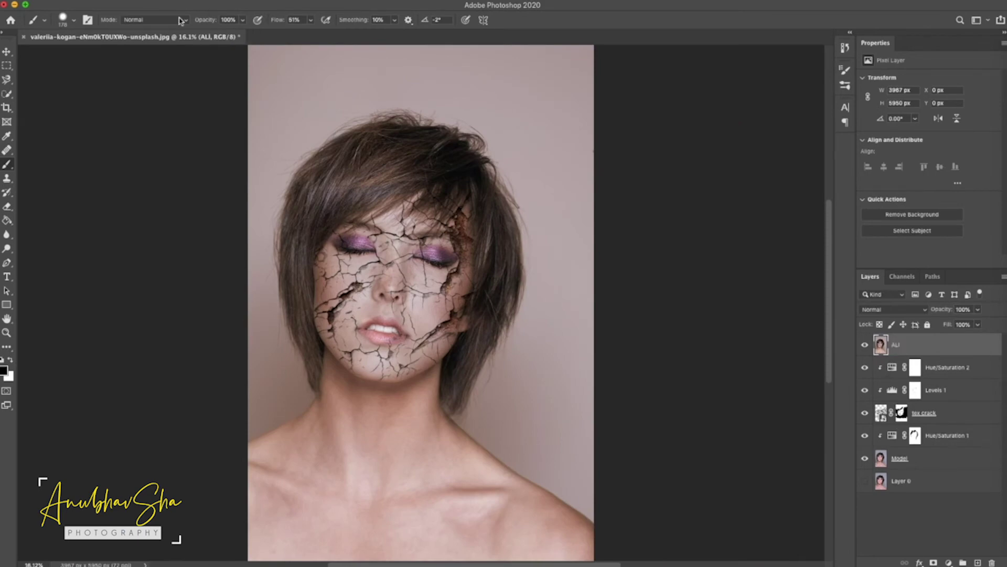
# Start the Camera Raw Filter on the ALI layer and add grain with amount 14 and roughness 0
pyautogui.click(249, 0)
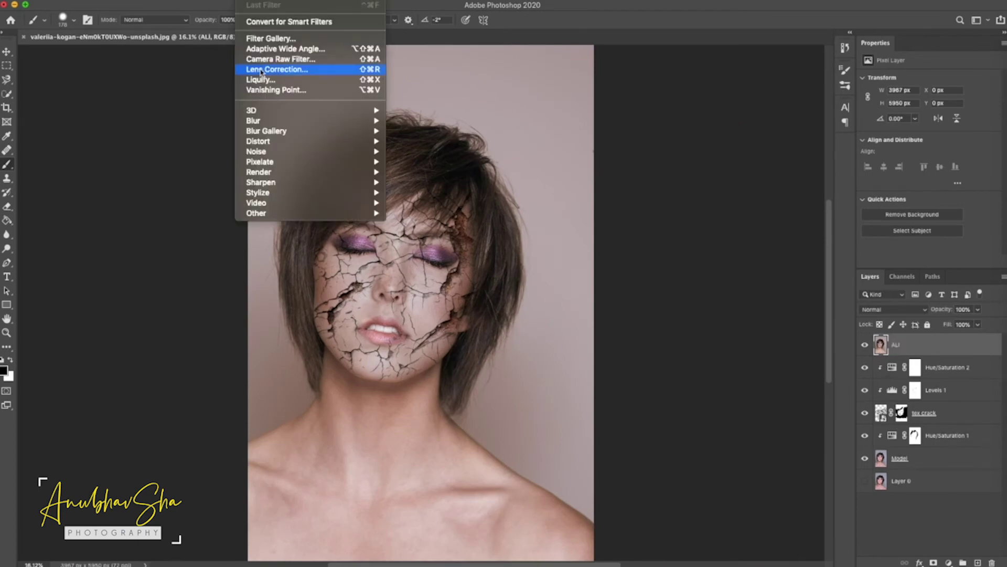
pyautogui.click(289, 60)
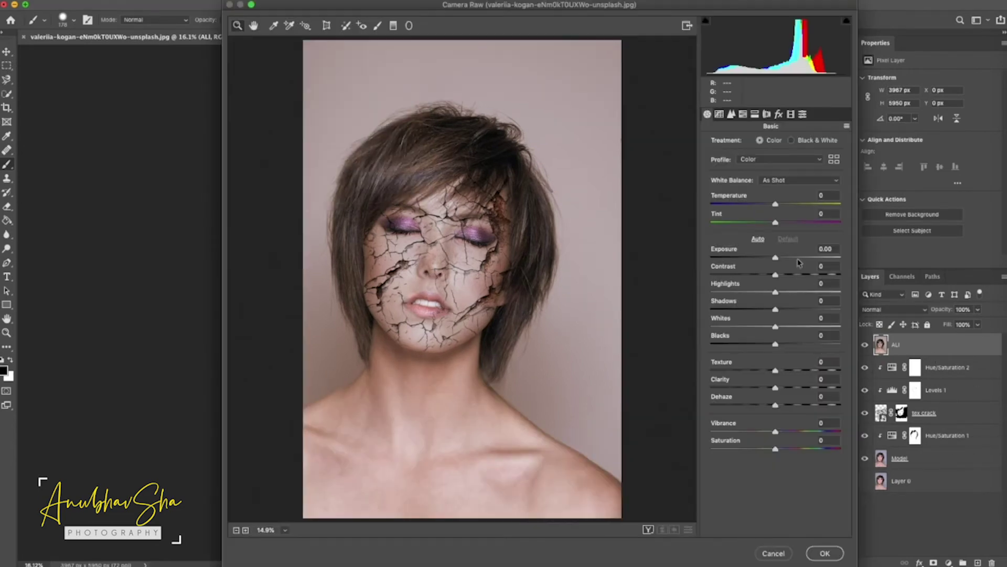
pyautogui.click(732, 114)
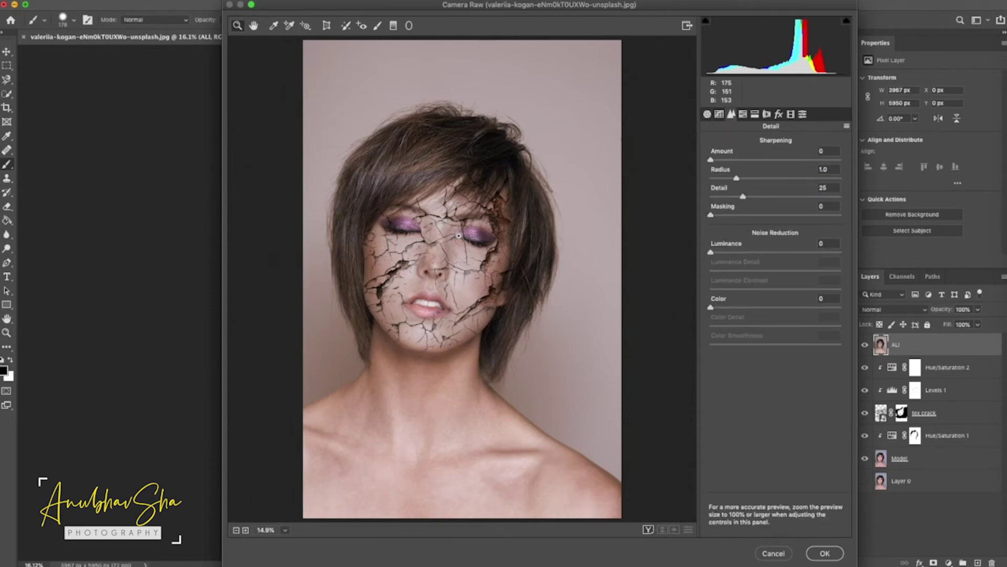
pyautogui.click(369, 306)
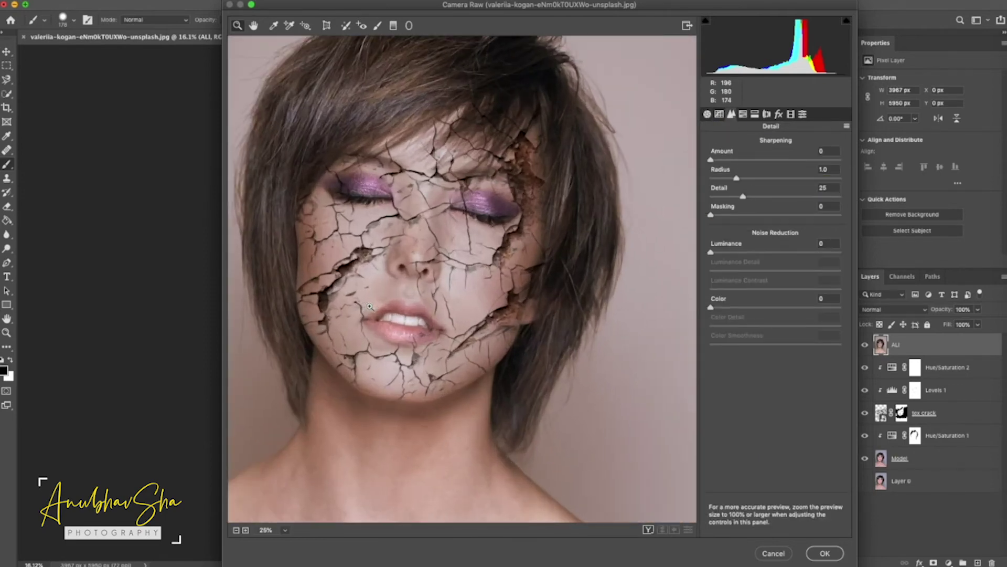
pyautogui.click(780, 115)
pyautogui.moveTo(711, 160); pyautogui.dragTo(724, 163)
pyautogui.moveTo(728, 200); pyautogui.dragTo(711, 200)
pyautogui.moveTo(724, 162); pyautogui.dragTo(728, 162)
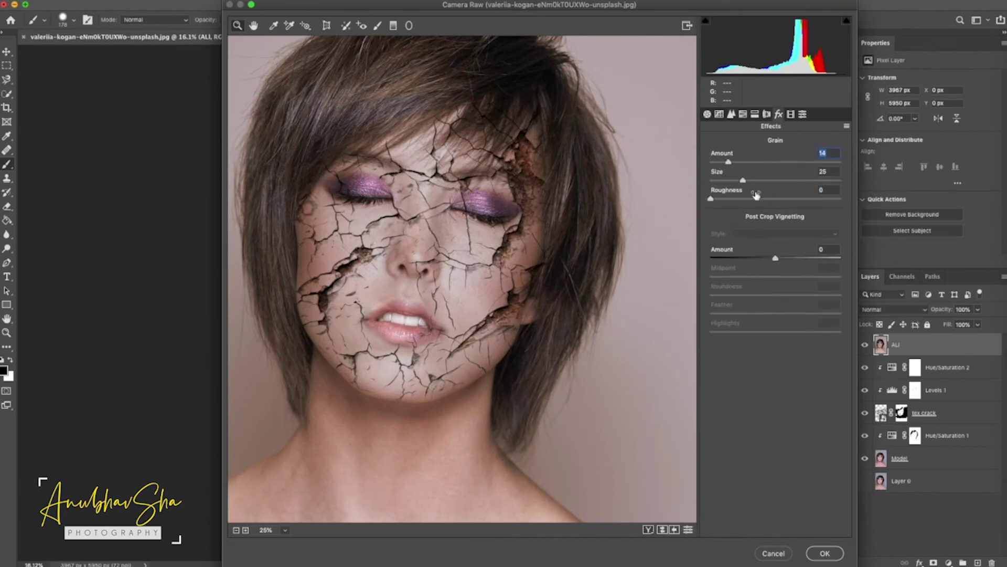
# Slightly lower the tint, temperature, blacks and clarity in Camera Raw and apply the filter
pyautogui.click(708, 115)
pyautogui.moveTo(776, 223); pyautogui.dragTo(770, 223)
pyautogui.moveTo(776, 205); pyautogui.dragTo(766, 223)
pyautogui.moveTo(776, 345); pyautogui.dragTo(767, 345)
pyautogui.moveTo(775, 389); pyautogui.dragTo(773, 389)
pyautogui.click(842, 556)
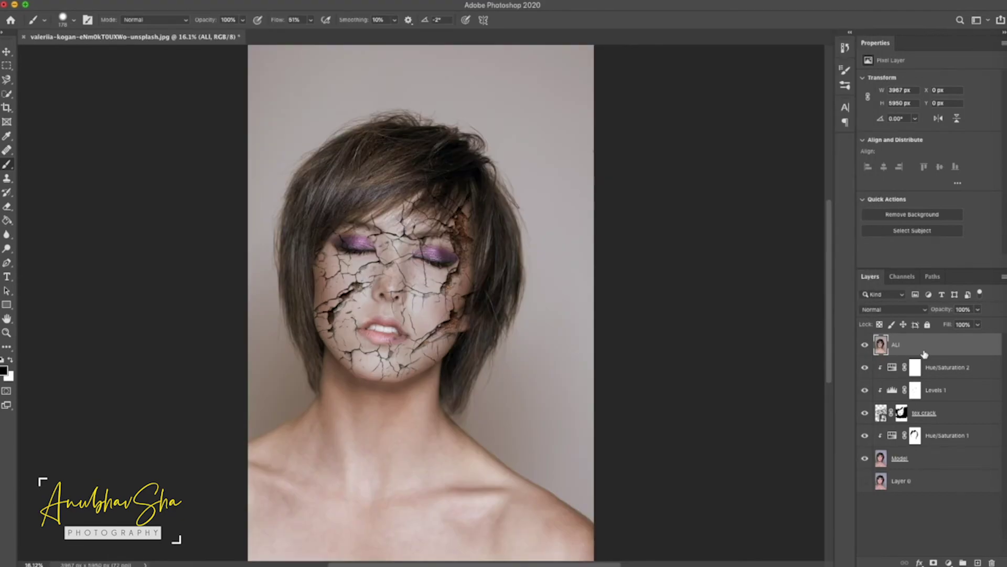
# Duplicate the ALI layer and crop the canvas tighter around the model's head and shoulders
pyautogui.hotkey('ctrl', 'j')
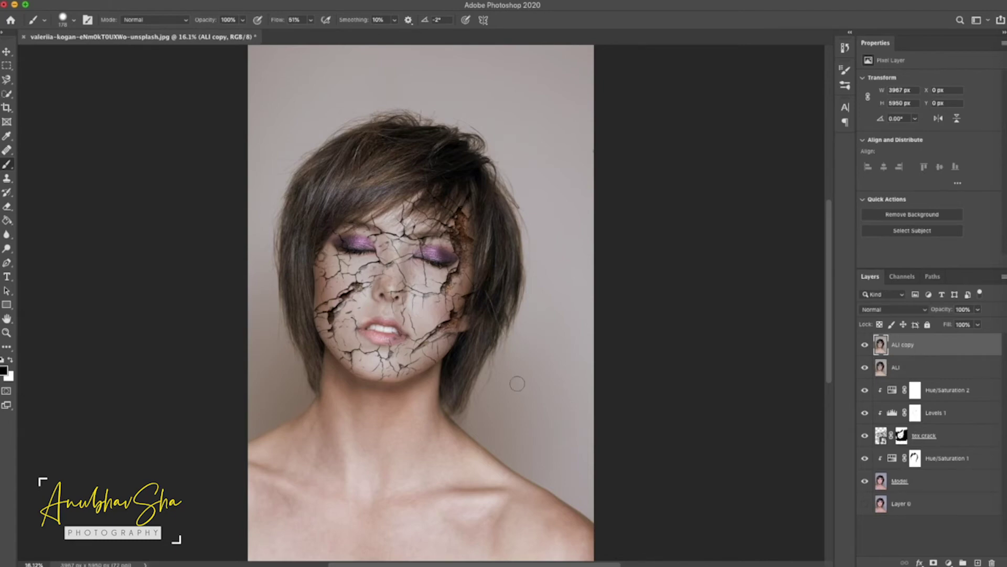
pyautogui.press('c')
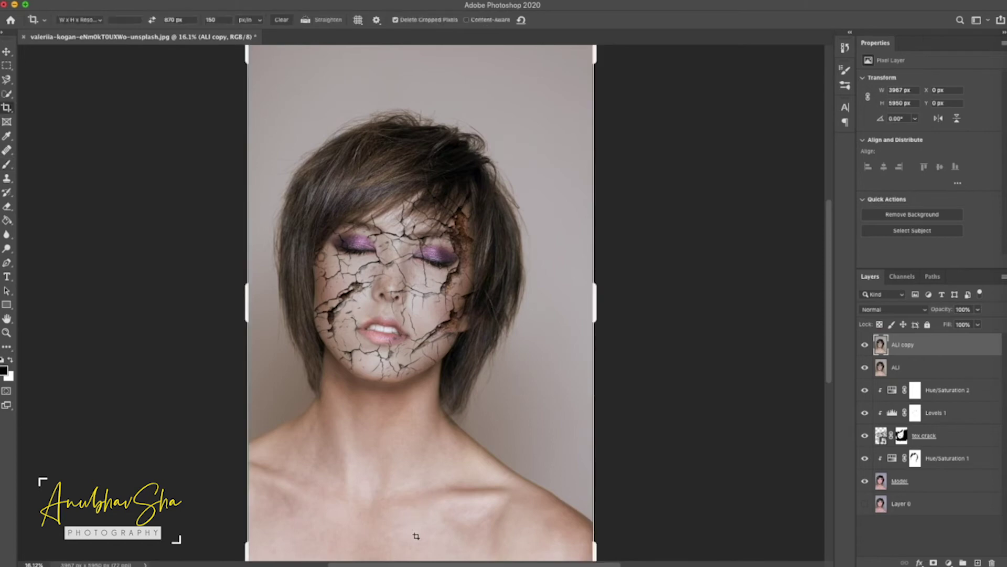
pyautogui.hotkey('ctrl', '-')
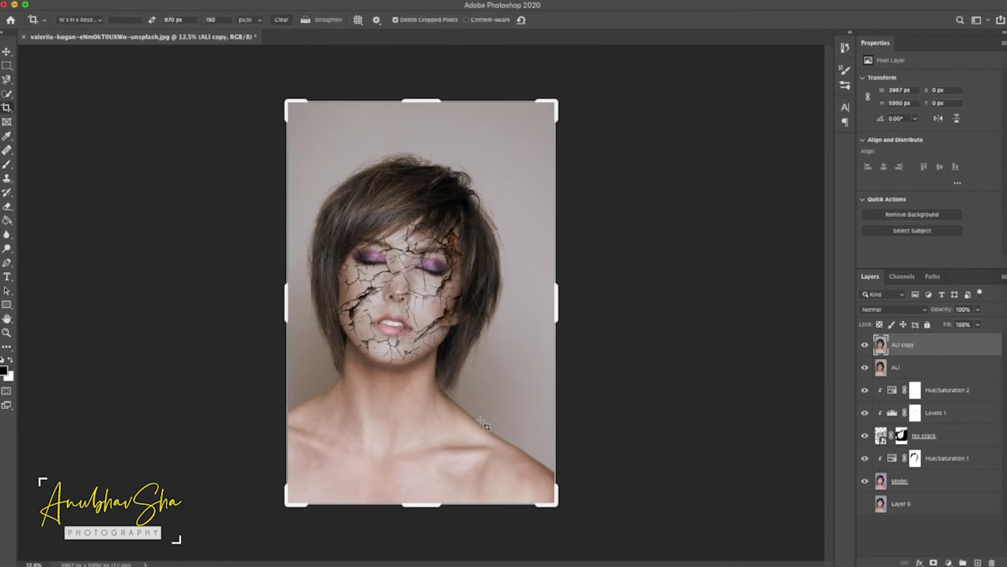
pyautogui.moveTo(436, 507); pyautogui.dragTo(435, 465)
pyautogui.moveTo(556, 303); pyautogui.dragTo(513, 305)
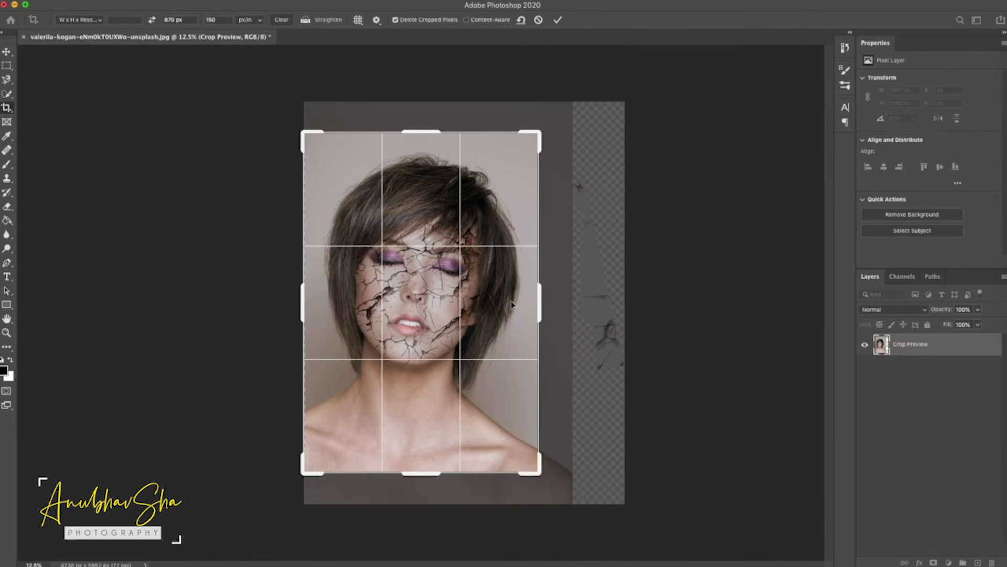
pyautogui.press('Return')
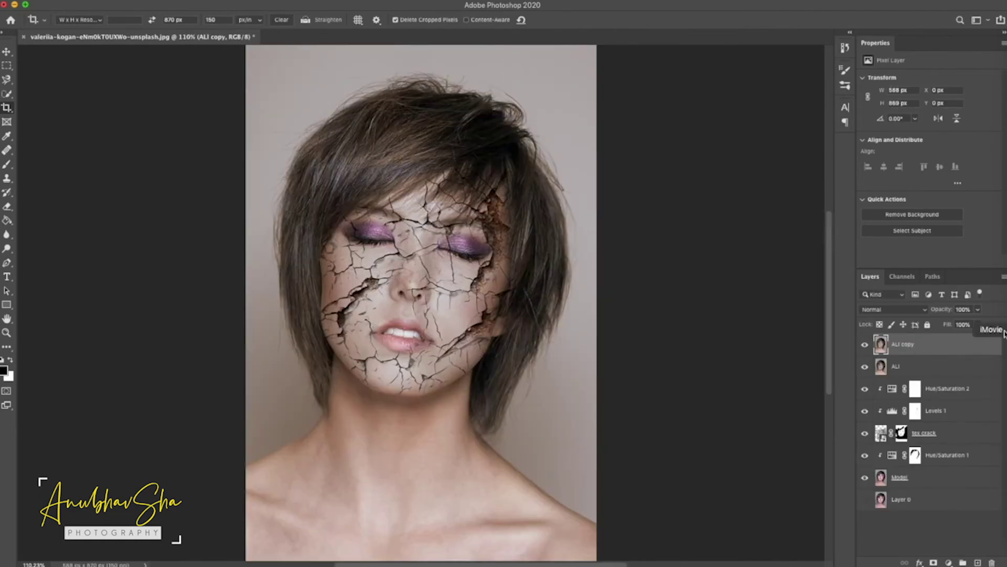
# Apply Lens Correction to the ALI copy layer with a dark vignette of amount -61 and midpoint +17
pyautogui.click(249, 0)
pyautogui.click(271, 70)
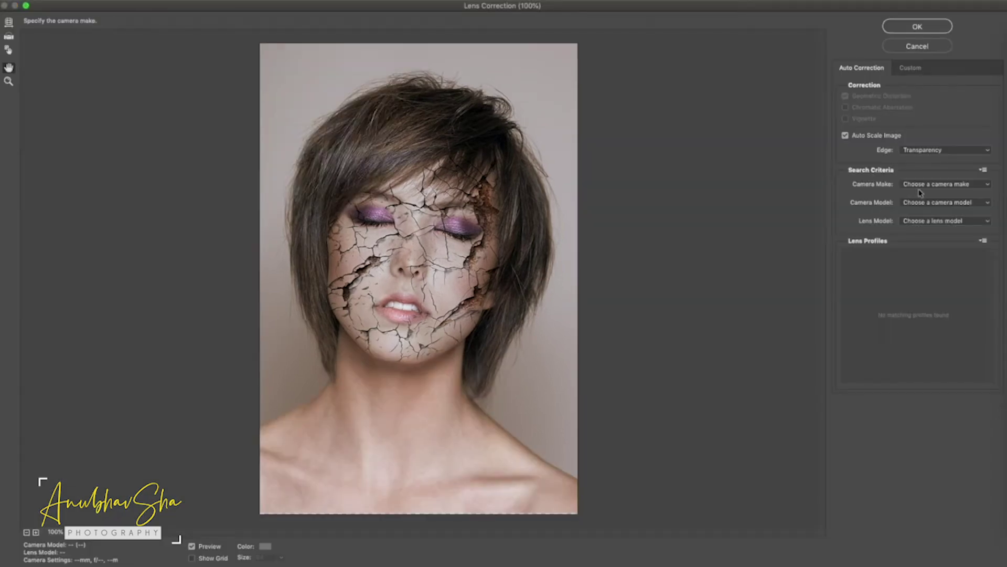
pyautogui.click(913, 69)
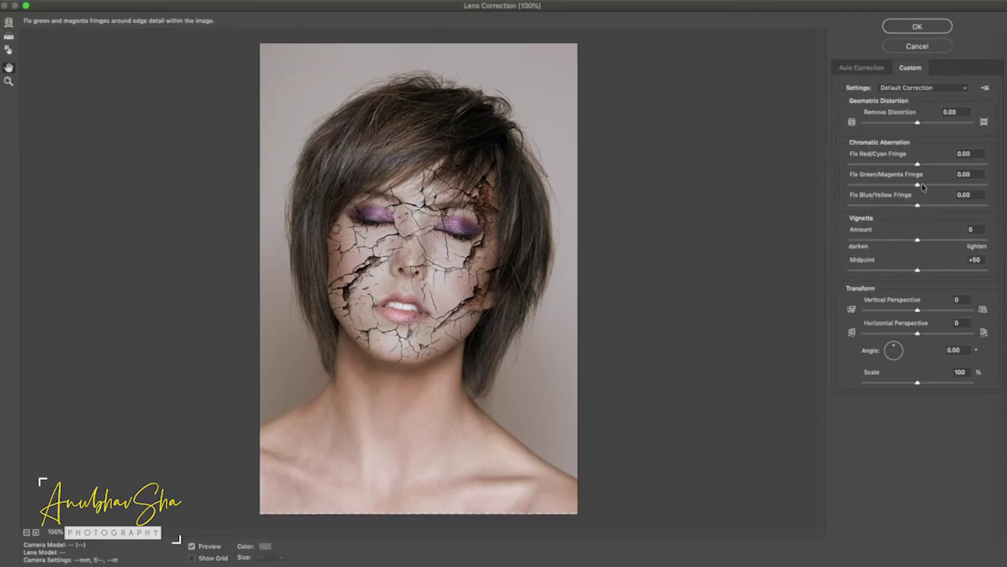
pyautogui.click(901, 240)
pyautogui.moveTo(901, 241); pyautogui.dragTo(888, 244)
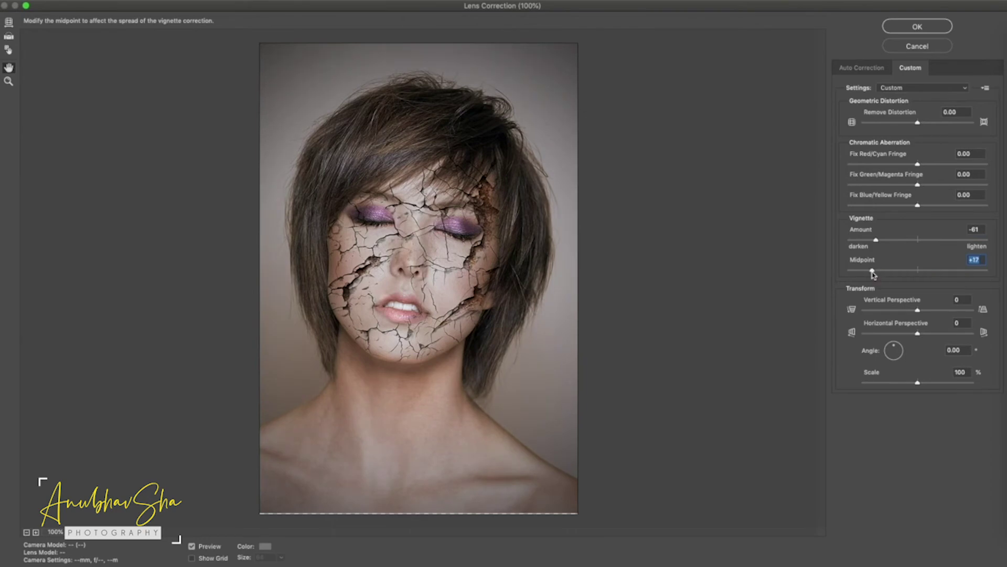
pyautogui.click(908, 27)
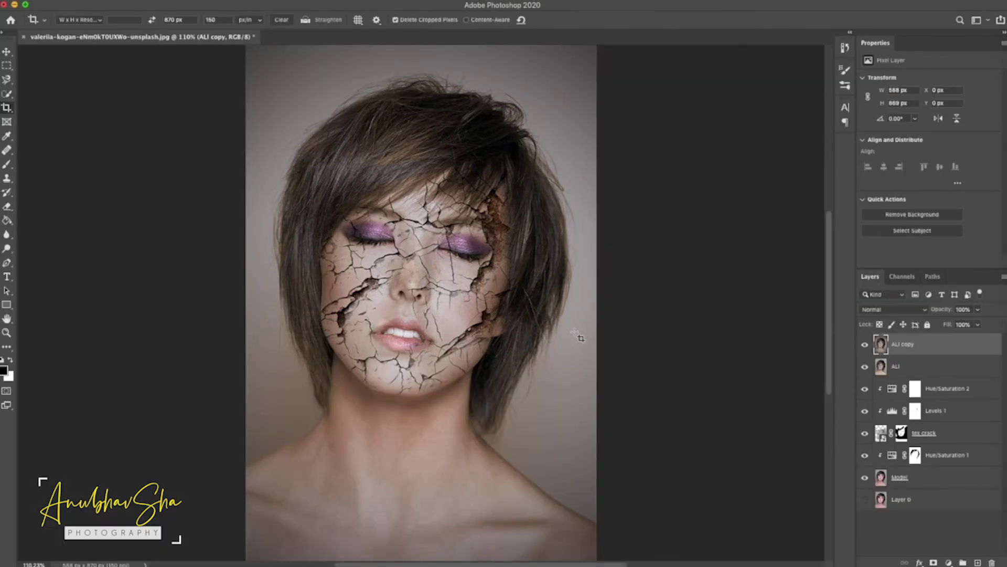
# Add a Color Lookup adjustment layer above ALI copy using the TealOrangePlusContrast.3DL LUT and reduce its opacity to 17%
pyautogui.click(949, 562)
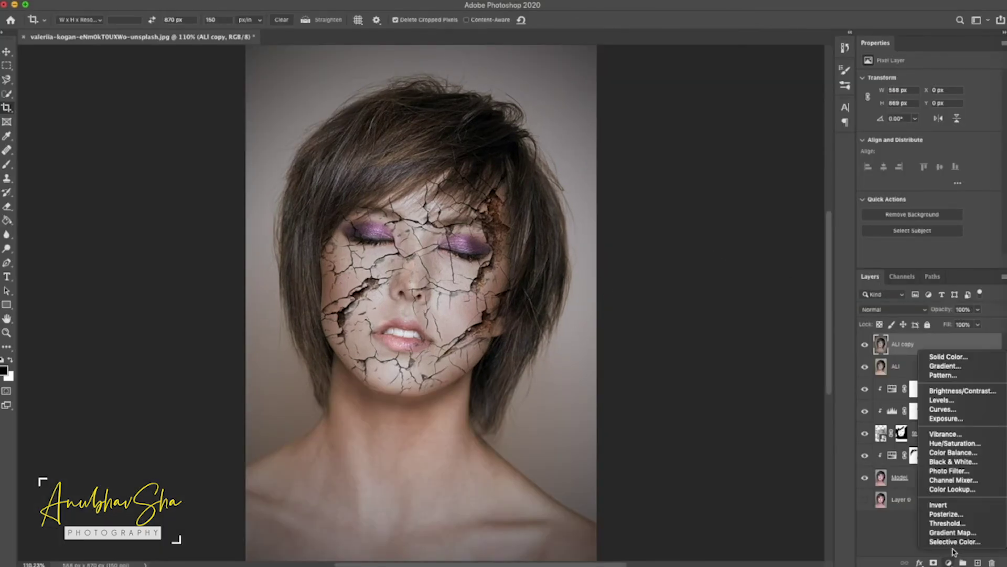
pyautogui.click(953, 490)
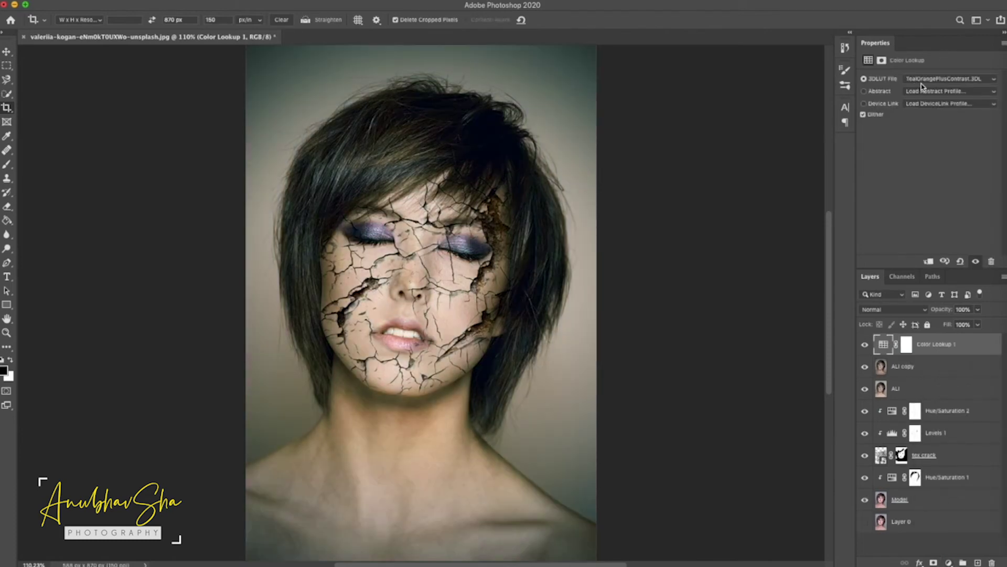
pyautogui.moveTo(942, 310)
pyautogui.mouseDown()
pyautogui.moveTo(913, 318)
pyautogui.moveTo(940, 315)
pyautogui.mouseUp()
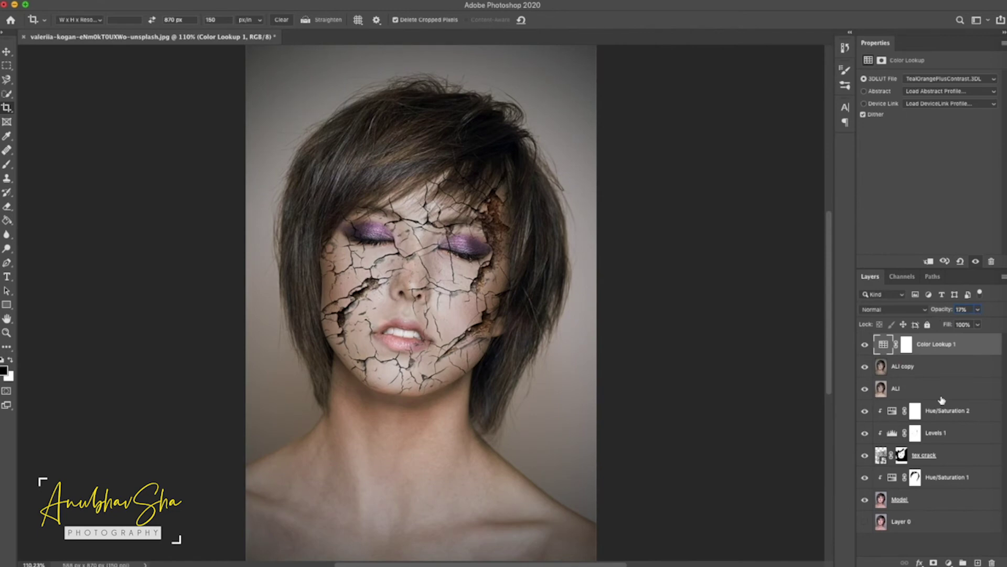
# Add a Brightness/Contrast adjustment layer above Color Lookup 1 and target its layer mask with the Brush tool
pyautogui.click(948, 562)
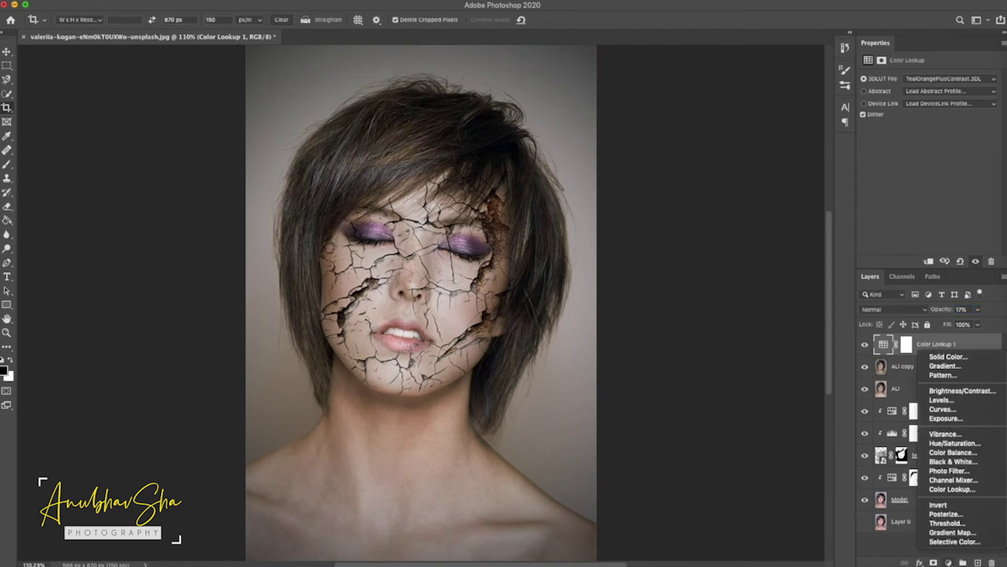
pyautogui.click(968, 390)
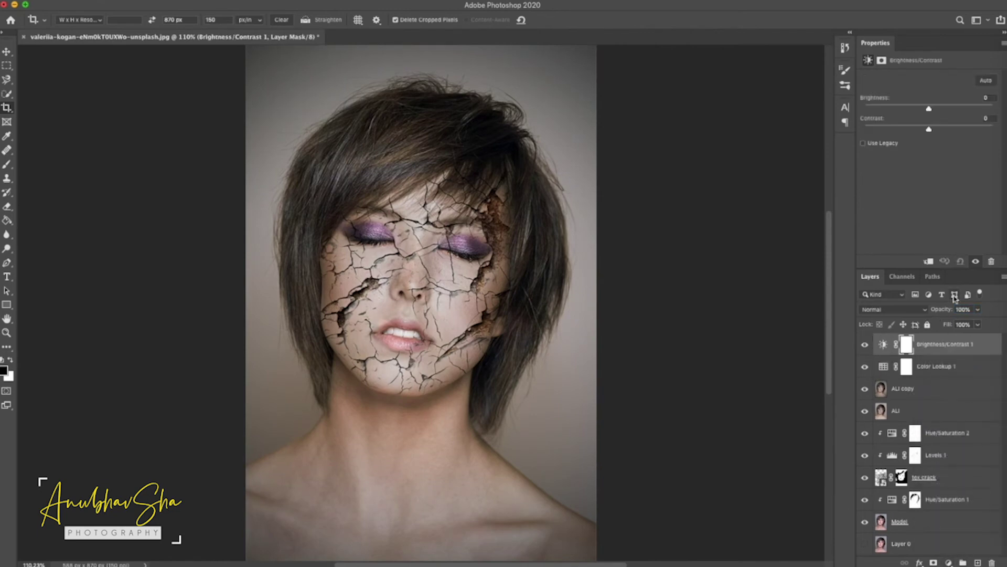
pyautogui.click(903, 347)
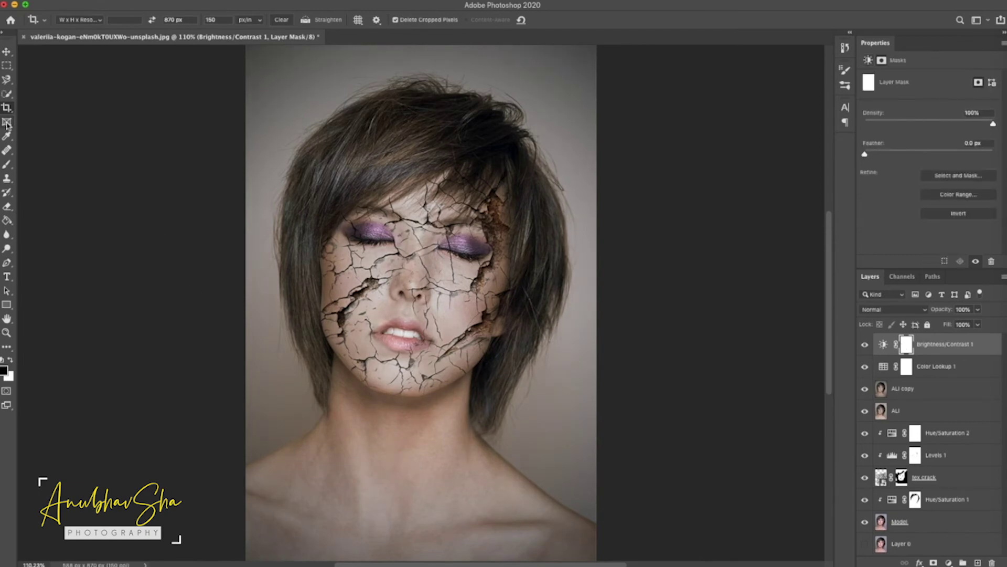
pyautogui.press('b')
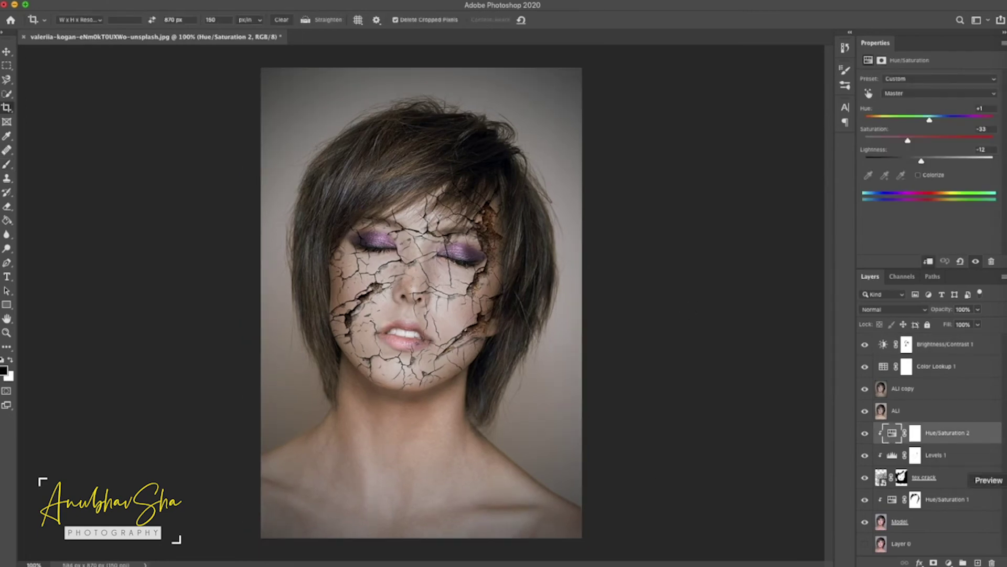
# Compare before and after by repeatedly isolating the Model layer and restoring the visibility of all the other layers
pyautogui.keyDown('alt'); pyautogui.click(865, 523); pyautogui.keyUp('alt')
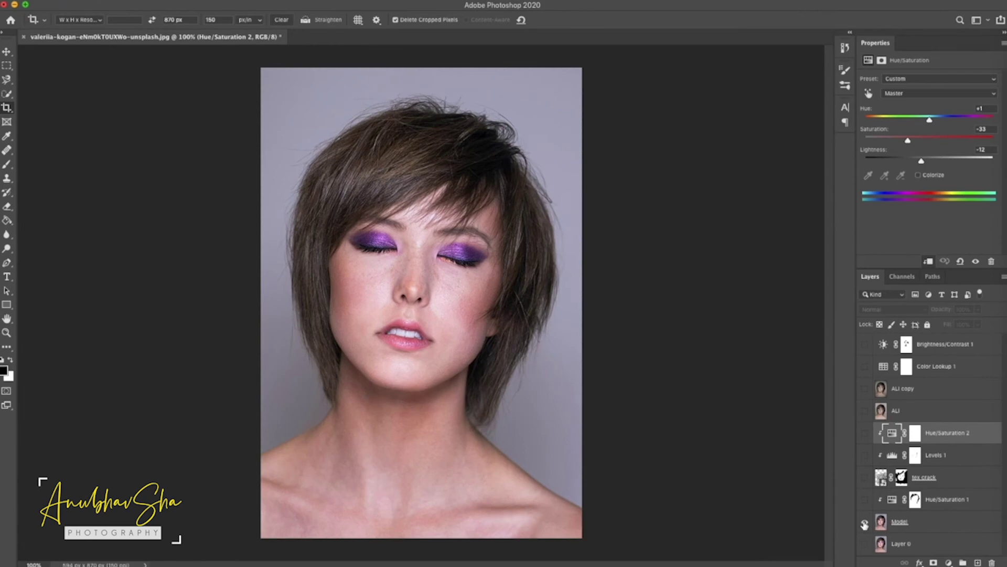
pyautogui.keyDown('alt'); pyautogui.click(865, 523); pyautogui.keyUp('alt')
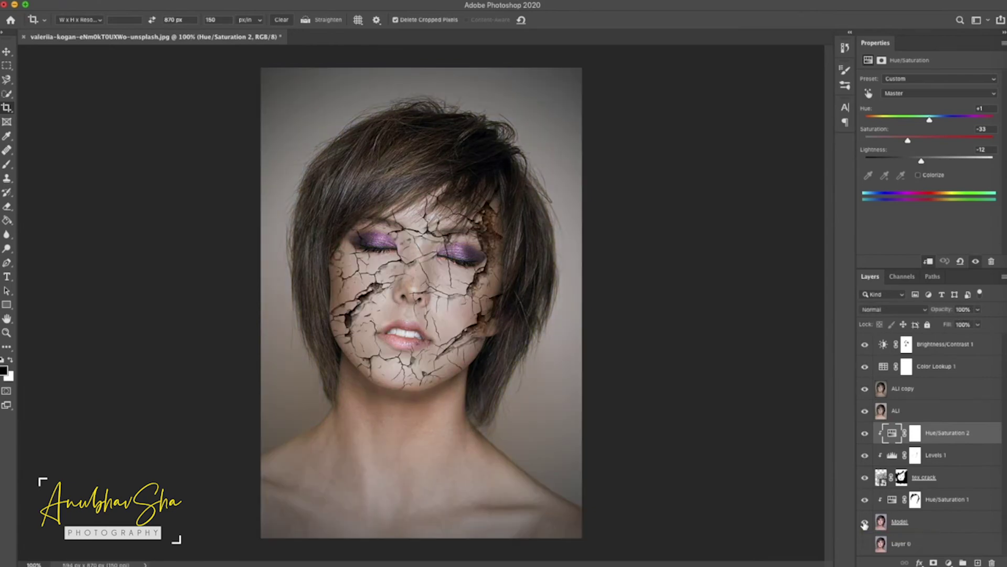
pyautogui.keyDown('alt'); pyautogui.click(865, 522); pyautogui.keyUp('alt')
pyautogui.keyDown('alt'); pyautogui.click(864, 523); pyautogui.keyUp('alt')
pyautogui.keyDown('alt'); pyautogui.click(865, 522); pyautogui.keyUp('alt')
pyautogui.keyDown('alt'); pyautogui.click(865, 523); pyautogui.keyUp('alt')
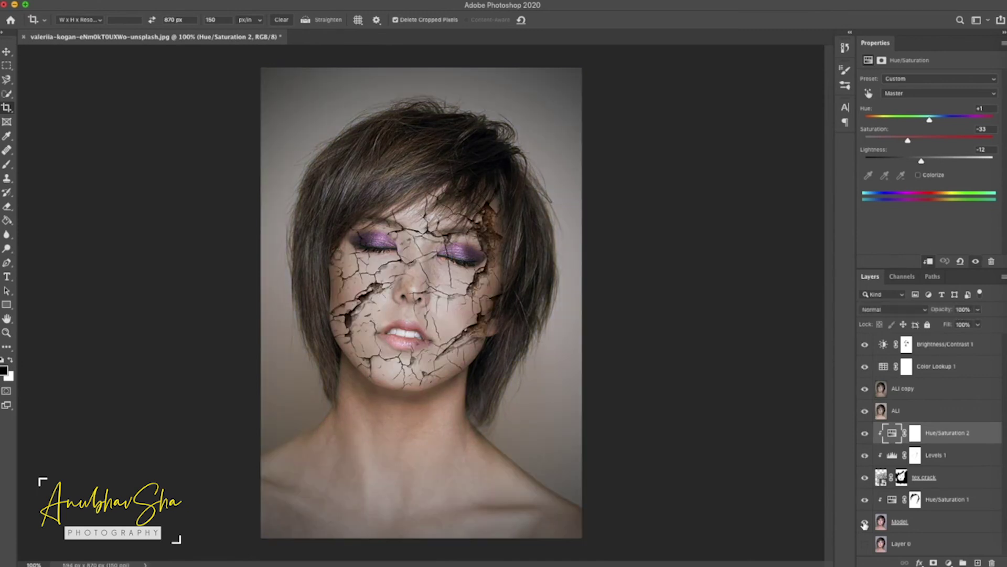